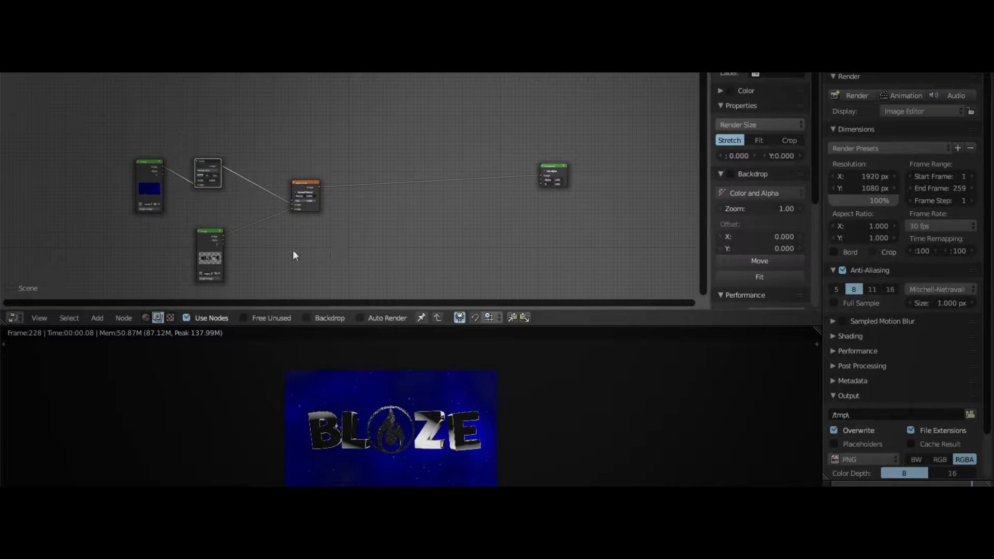
Shift the Scale node slightly within the link from the blue background image to the Alpha Over node.
middle_drag(318, 241, 335, 225)
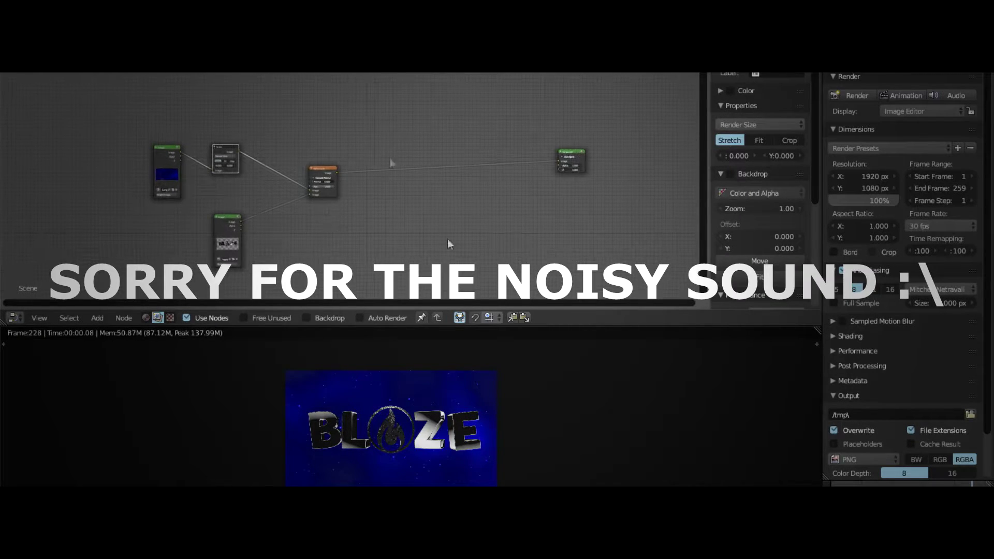
scroll(183, 233, up, 7)
scroll(185, 238, down, 1)
scroll(396, 399, up, 7)
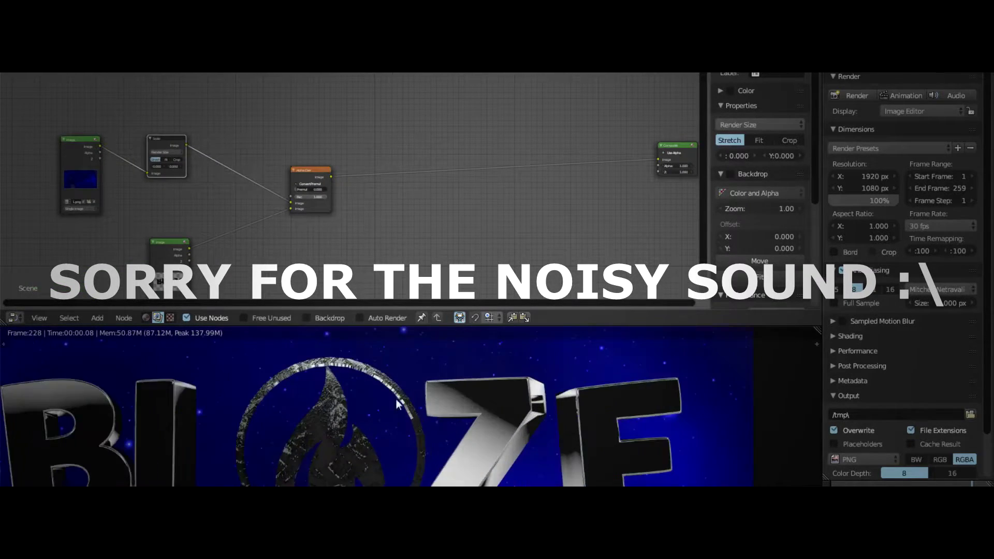
scroll(394, 439, down, 6)
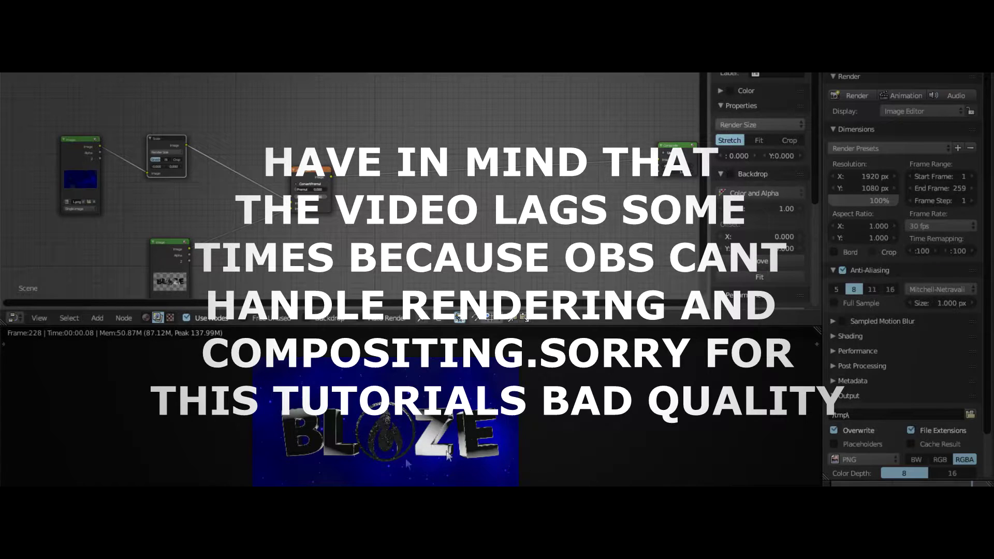
middle_drag(195, 256, 434, 276)
scroll(339, 233, up, 5)
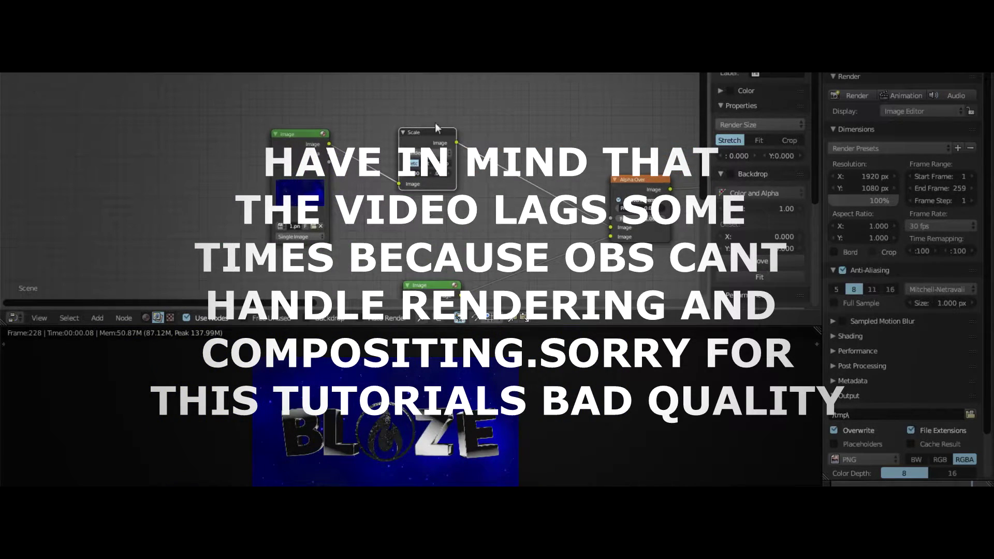
key(g)
drag(453, 245, 423, 240)
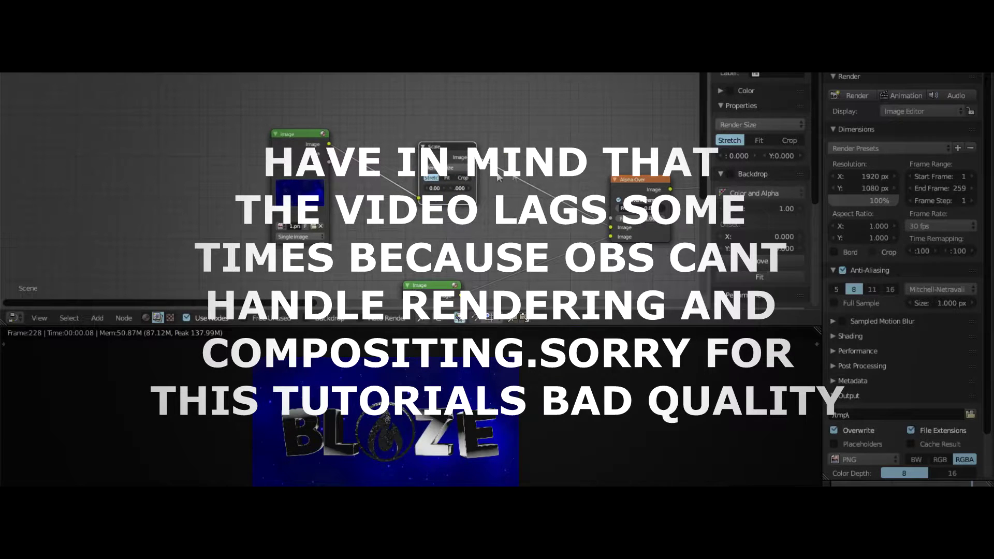
Examine the node chain from the background image and Scale through Alpha Over to Composite, along with the rendered logo.
scroll(521, 186, up, 3)
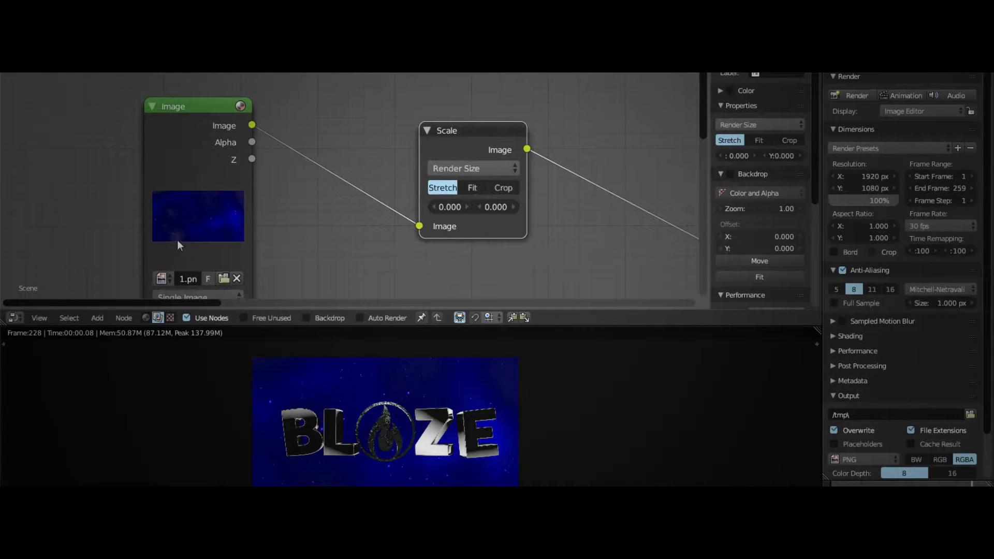
scroll(424, 417, up, 4)
scroll(424, 417, down, 5)
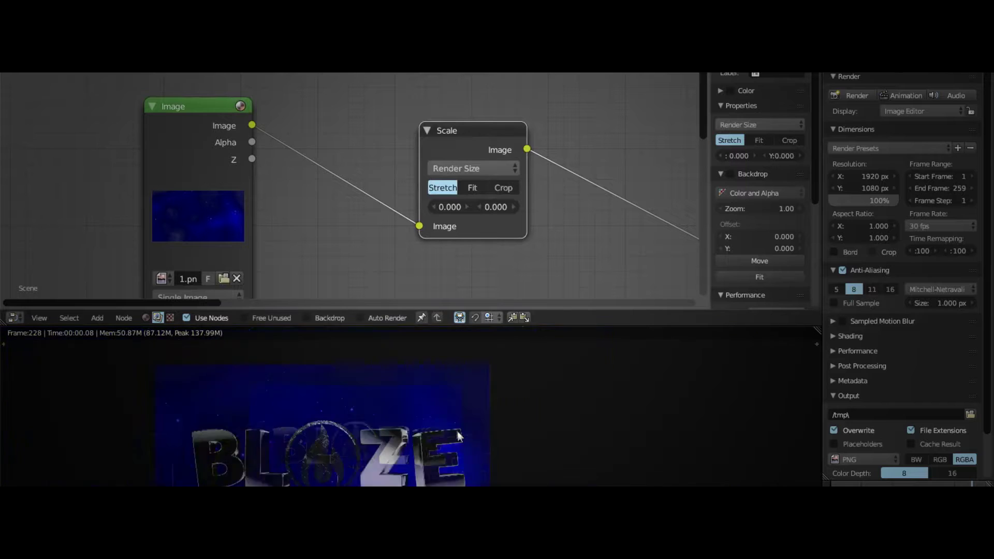
middle_drag(535, 422, 531, 447)
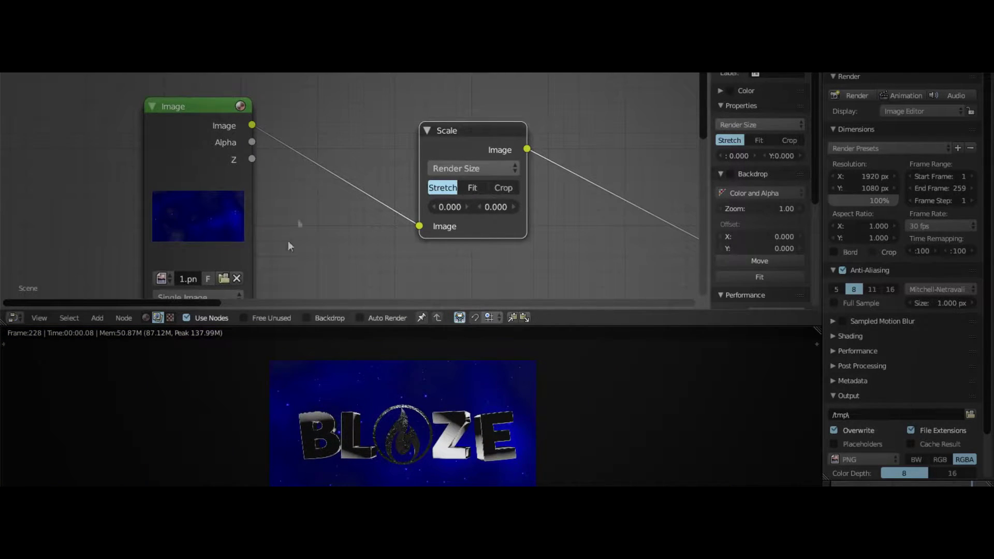
scroll(228, 237, down, 1)
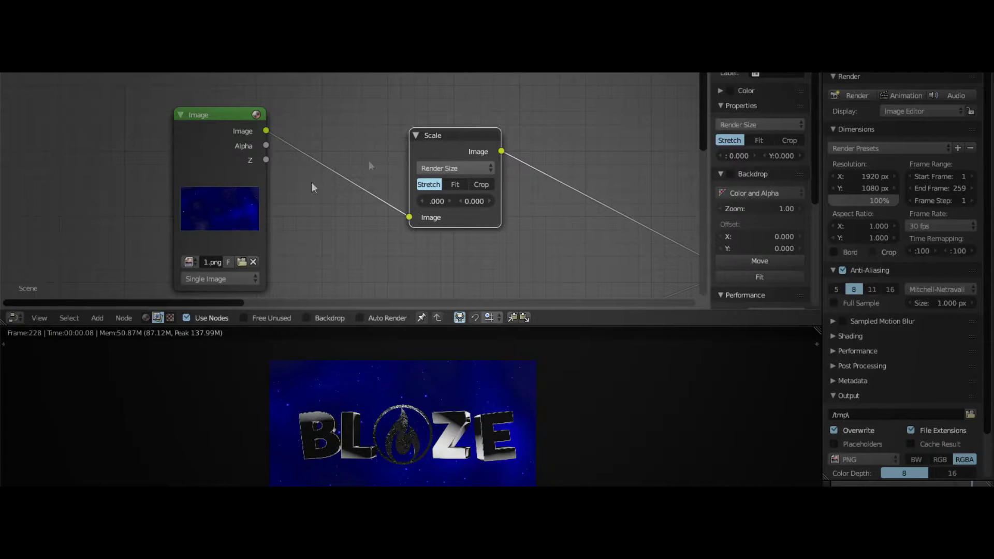
scroll(312, 187, down, 3)
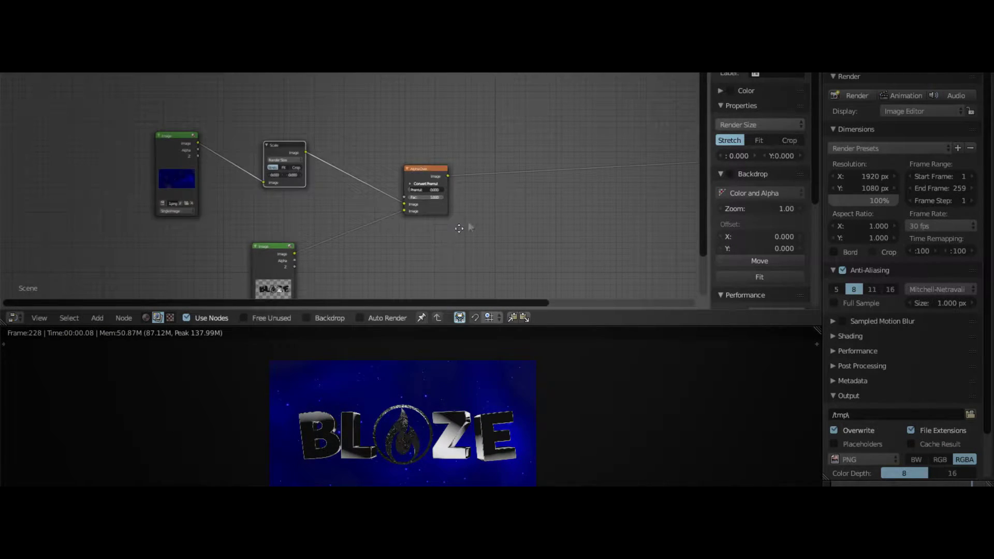
middle_drag(459, 229, 398, 291)
scroll(422, 256, up, 2)
middle_drag(384, 205, 460, 106)
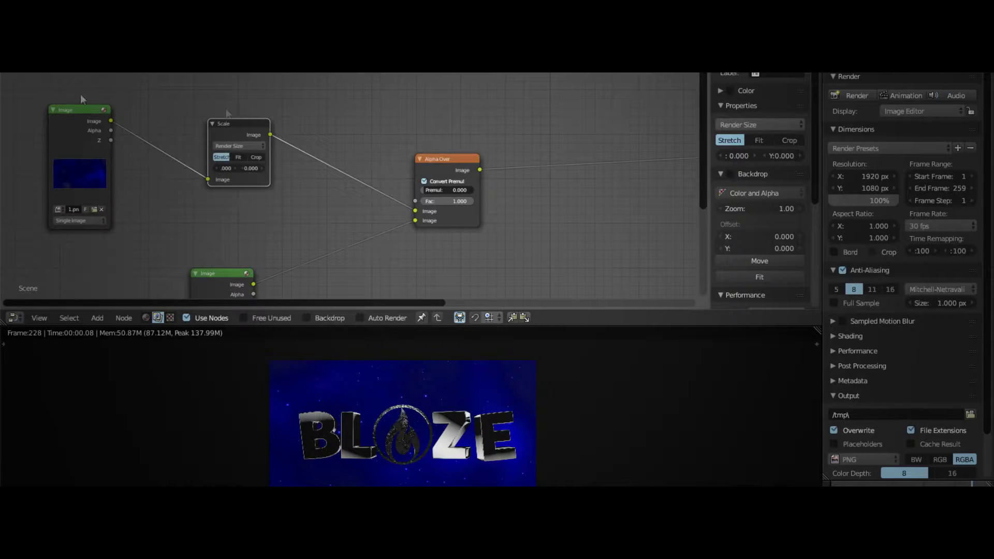
scroll(505, 231, down, 1)
middle_drag(499, 229, 331, 234)
middle_drag(477, 206, 358, 261)
scroll(365, 254, down, 1)
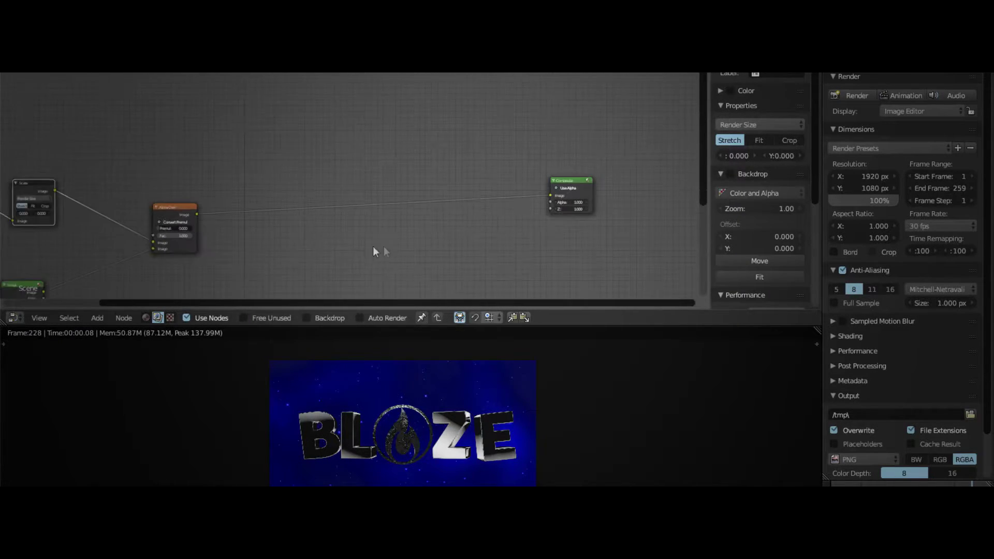
Add an Image input node just below the link between the Alpha Over and Composite nodes.
middle_drag(444, 246, 465, 214)
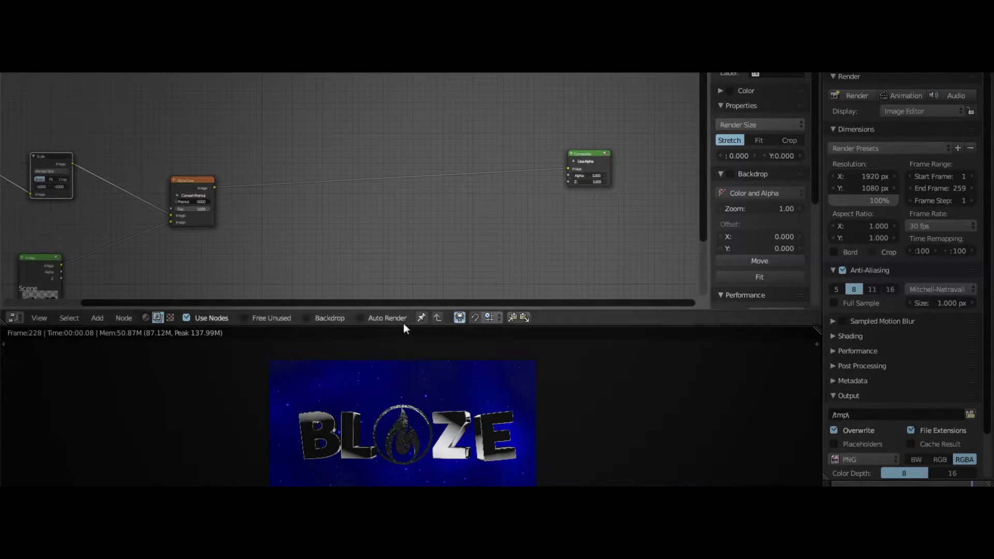
key(shift+a)
mouse_move(381, 123)
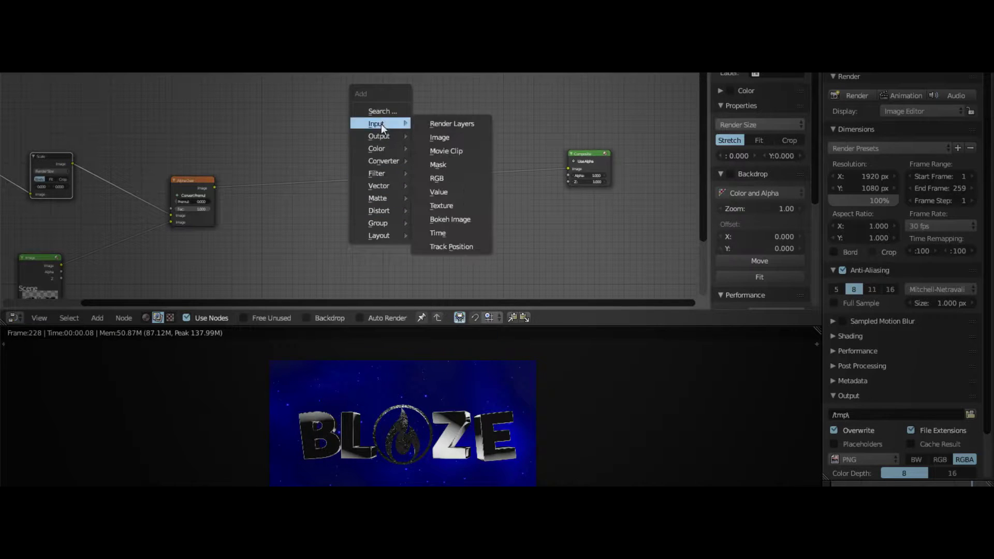
click(440, 137)
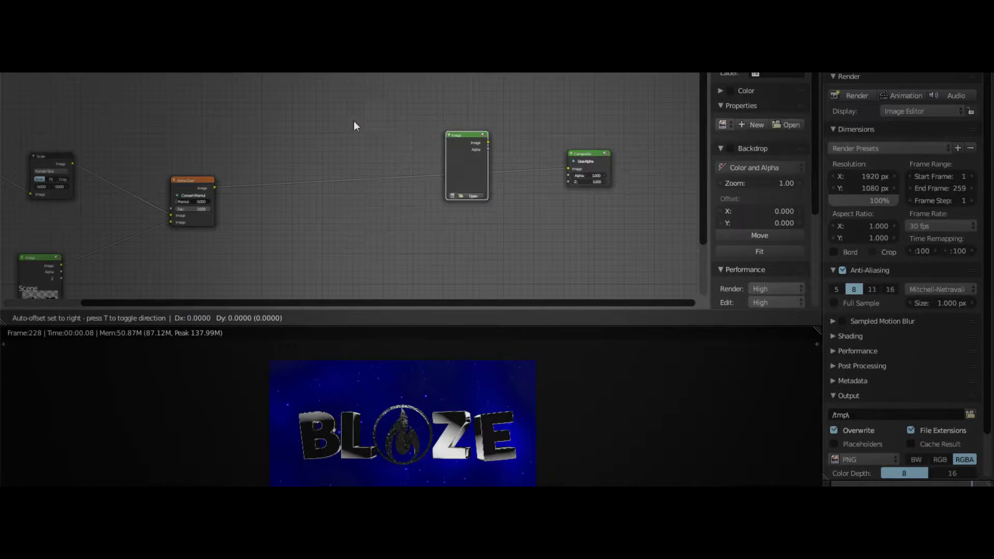
click(340, 214)
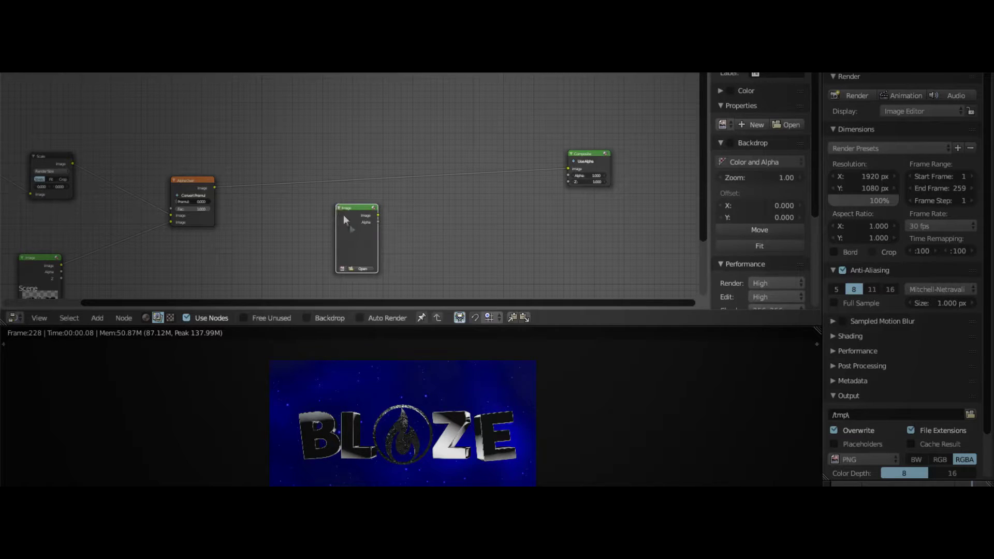
Load gradient.jpg into the new Image node.
scroll(372, 292, up, 3)
middle_drag(386, 294, 386, 209)
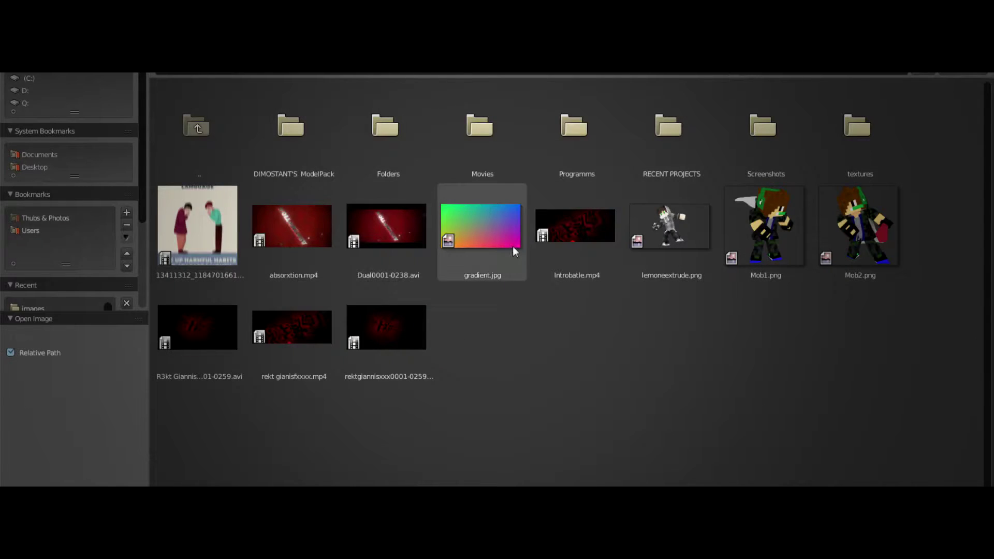
click(497, 236)
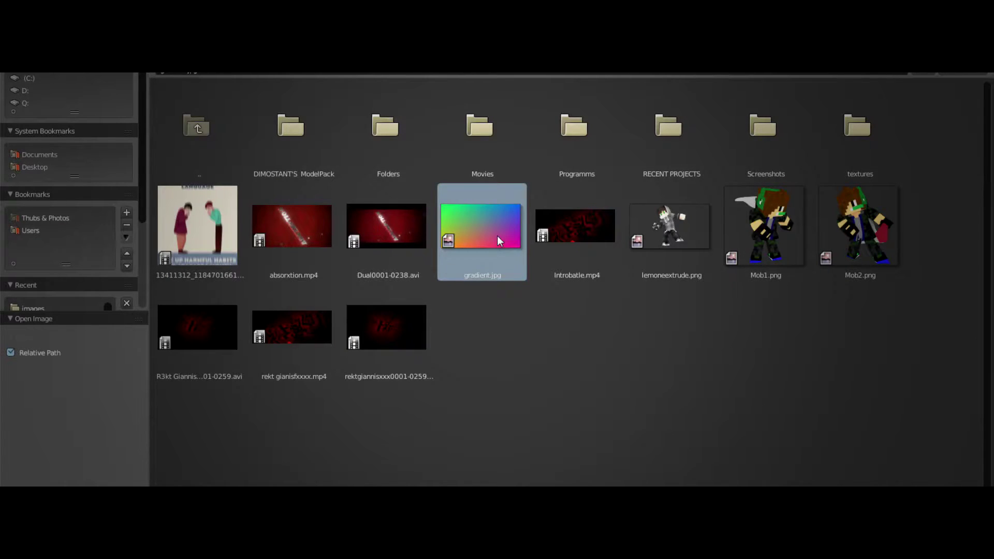
double_click(498, 236)
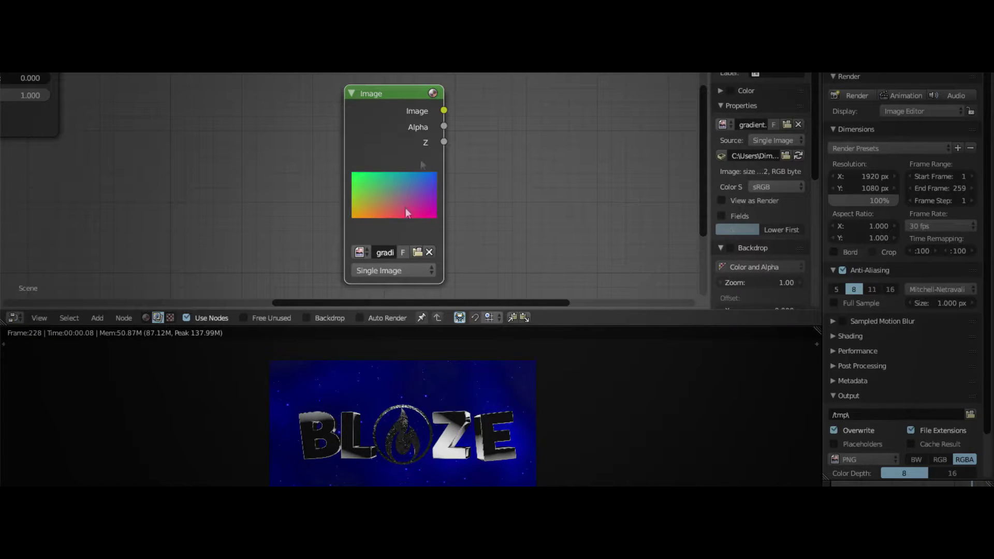
Add a Mix color node and insert it into the link between Alpha Over and Composite.
scroll(434, 232, down, 3)
scroll(459, 188, down, 4)
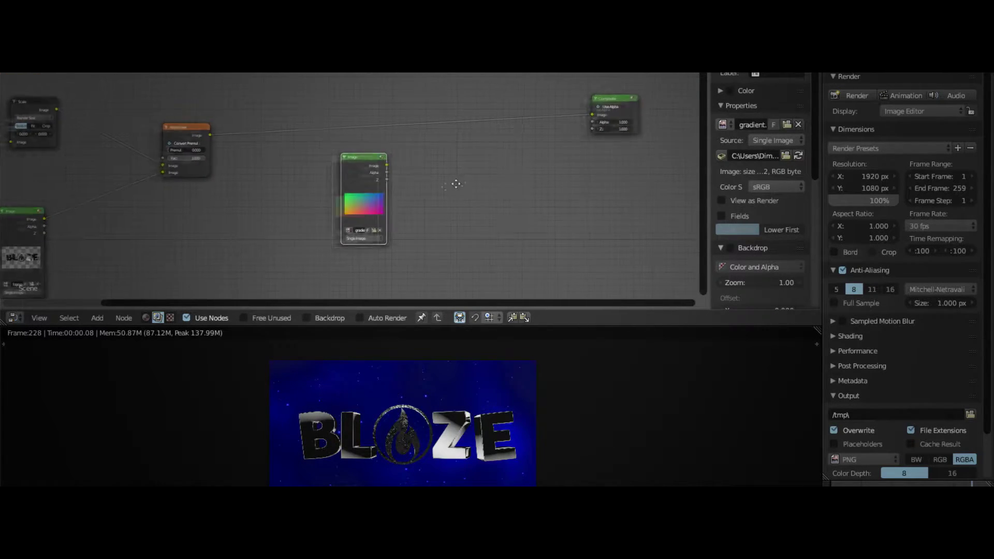
middle_drag(290, 182, 377, 231)
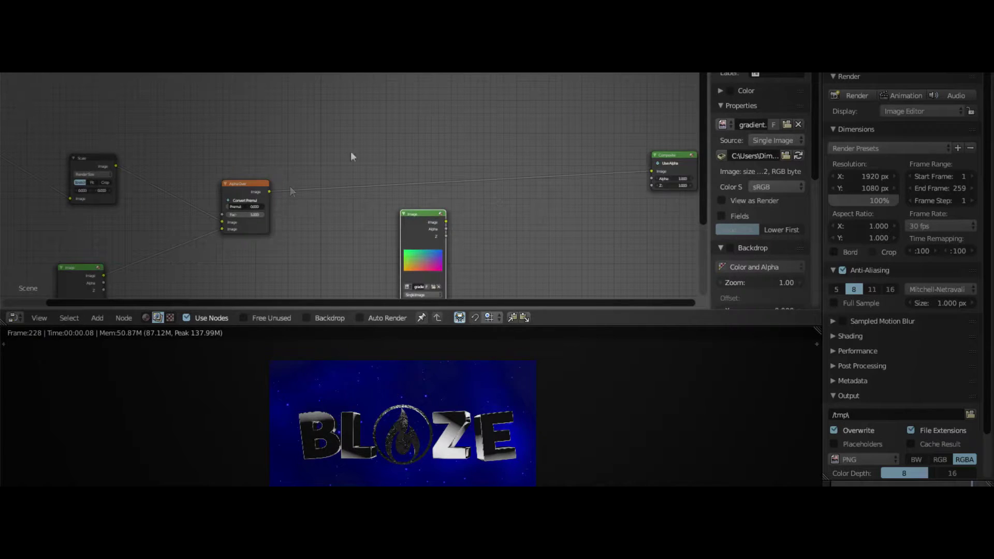
middle_drag(457, 210, 362, 201)
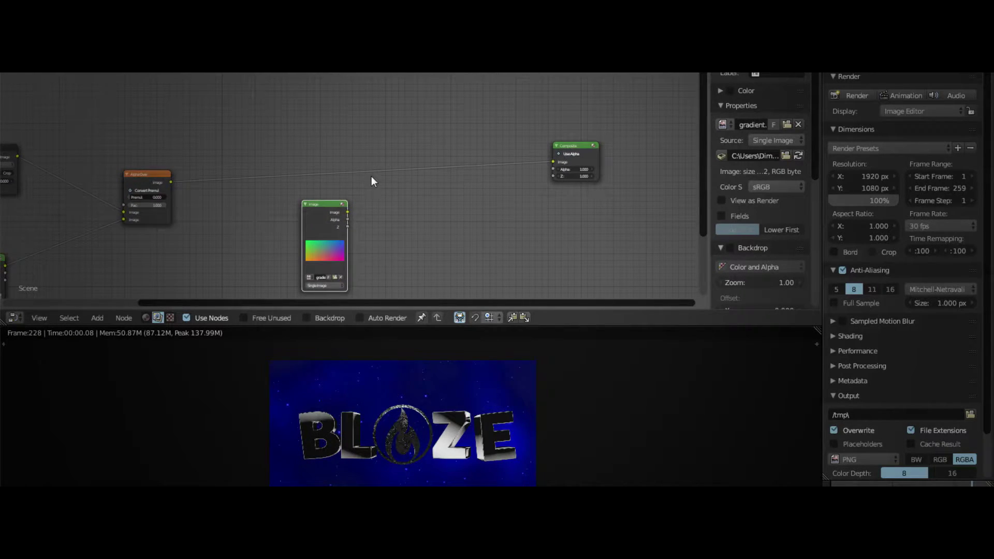
key(shift+a)
mouse_move(357, 216)
click(409, 200)
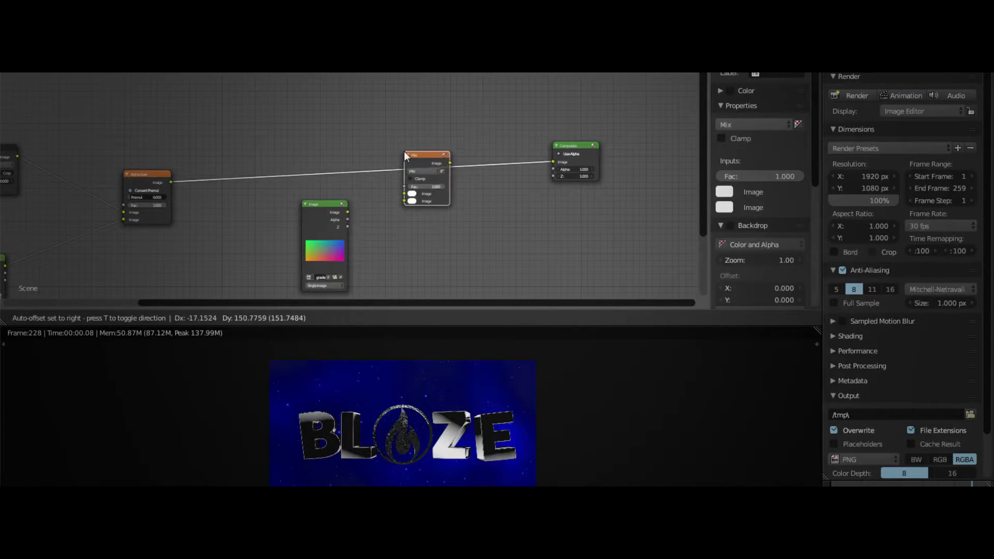
click(404, 151)
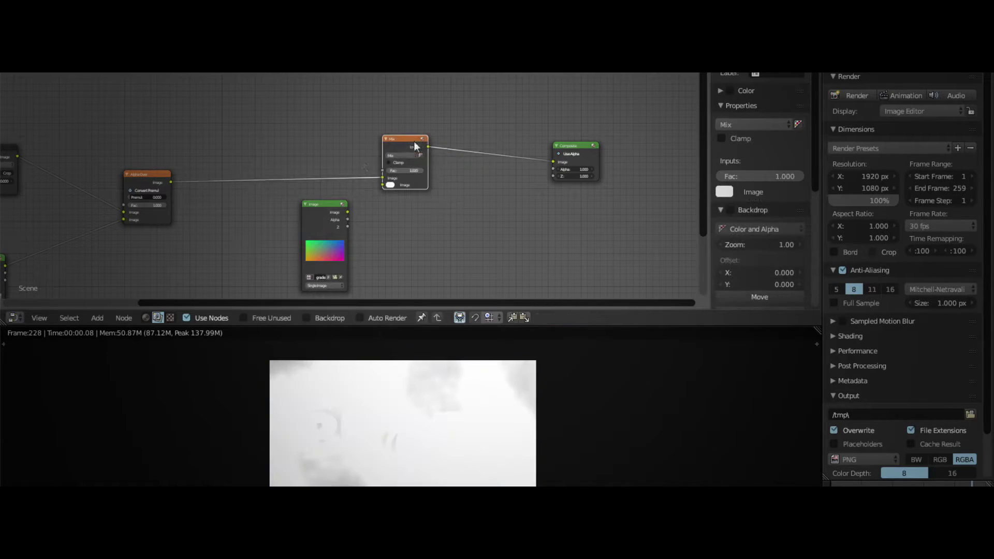
Connect the gradient node's Image output to the second Image input of the Mix node.
middle_drag(136, 194, 309, 197)
scroll(309, 197, down, 1)
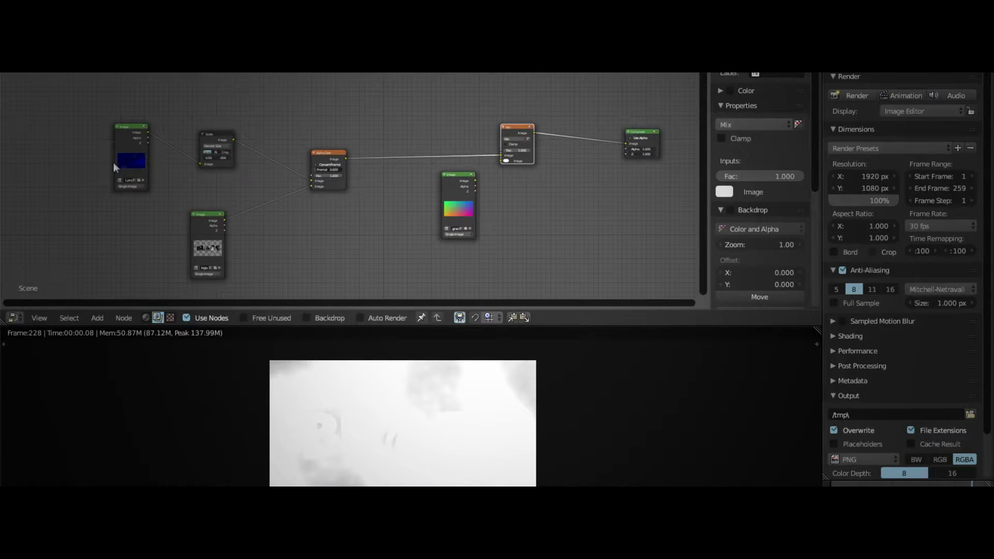
middle_drag(479, 126, 408, 162)
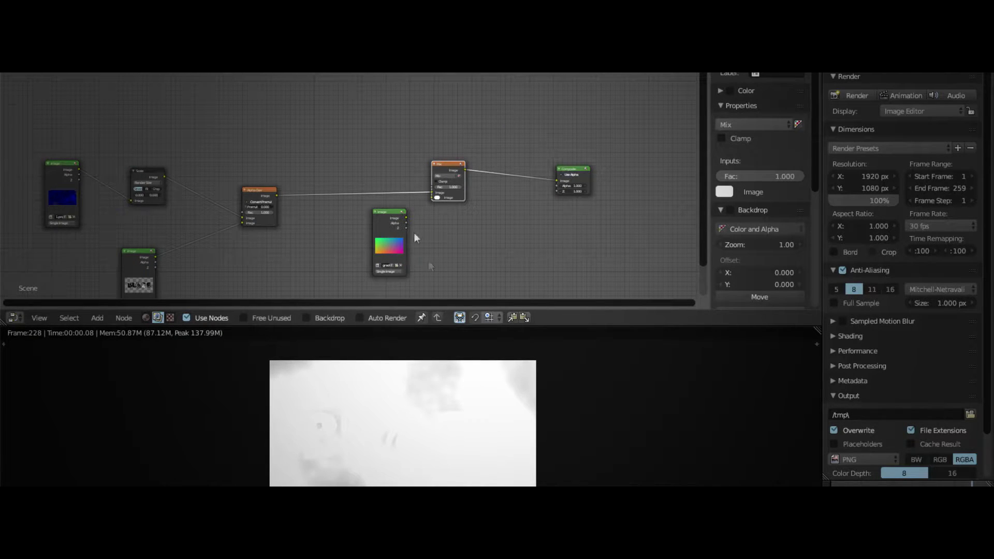
click(393, 222)
scroll(430, 225, up, 4)
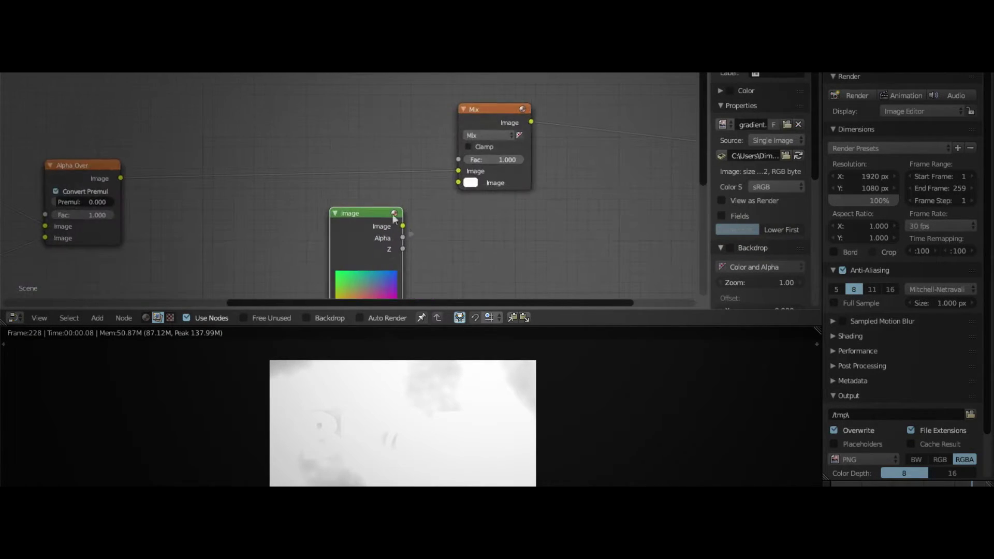
scroll(393, 219, up, 2)
drag(422, 248, 503, 189)
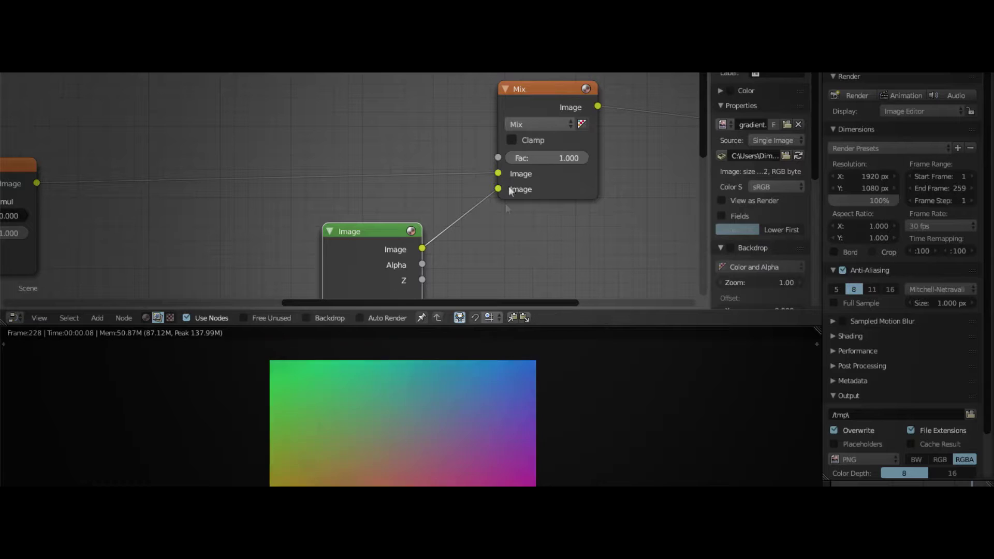
Move the gradient Image node away from Mix and insert a duplicate of the Scale node into the link between them.
scroll(432, 272, down, 4)
scroll(416, 238, up, 1)
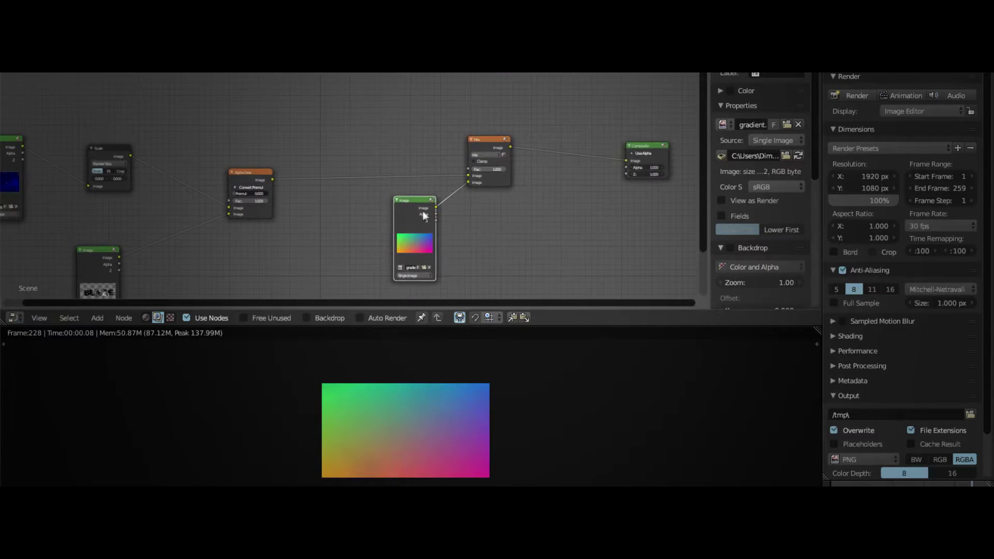
drag(422, 211, 381, 234)
click(121, 158)
key(shift+d)
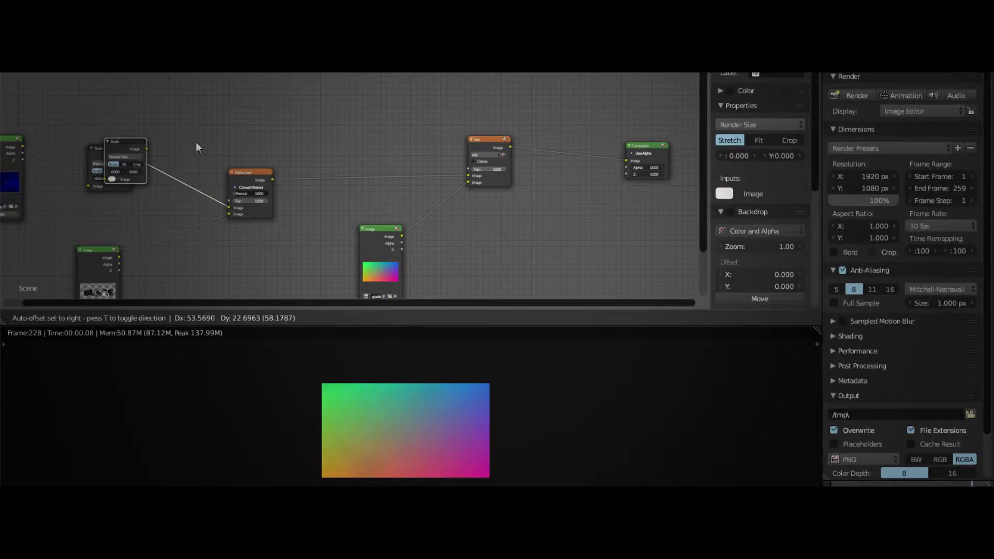
click(494, 198)
Review the duplicated Scale node's size options and its links from the gradient image to the Mix node.
scroll(466, 197, up, 3)
middle_drag(490, 226, 398, 184)
click(398, 185)
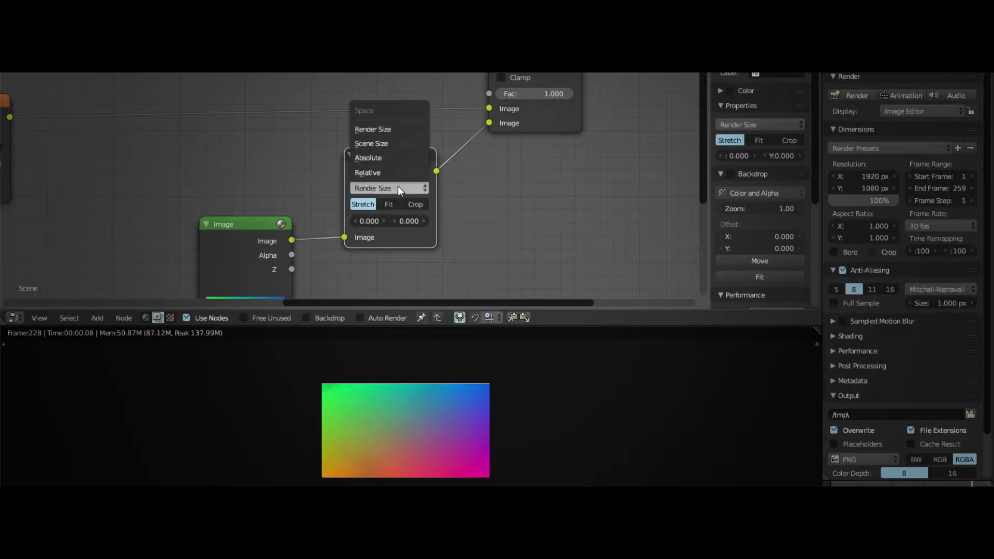
click(397, 186)
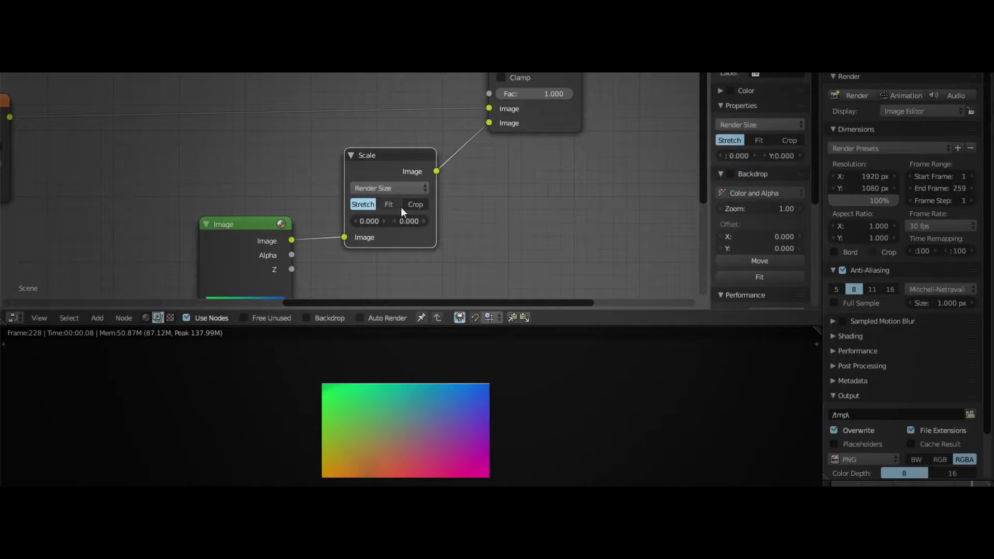
scroll(409, 202, down, 4)
middle_drag(383, 223, 431, 202)
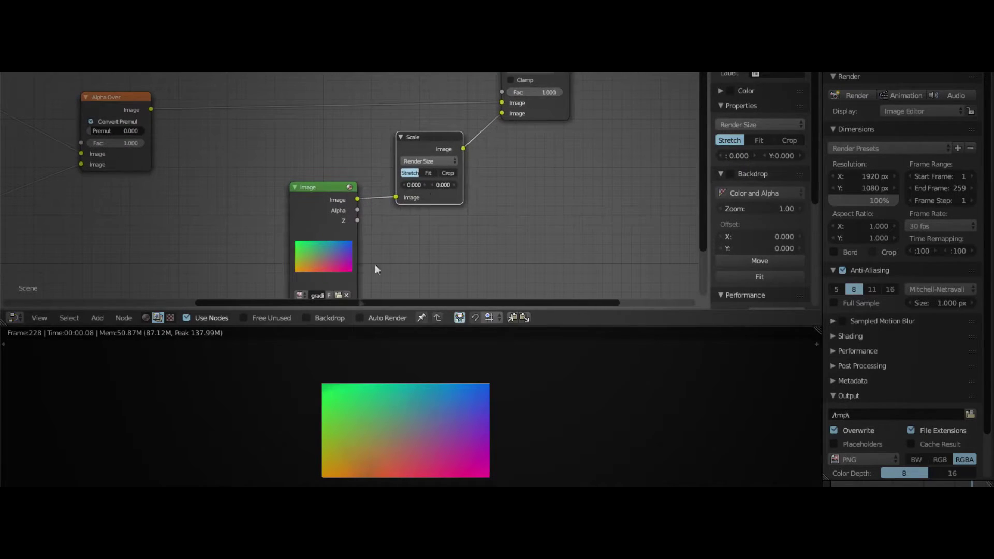
scroll(334, 259, up, 5)
middle_drag(305, 248, 290, 163)
scroll(321, 163, down, 1)
middle_drag(516, 99, 419, 206)
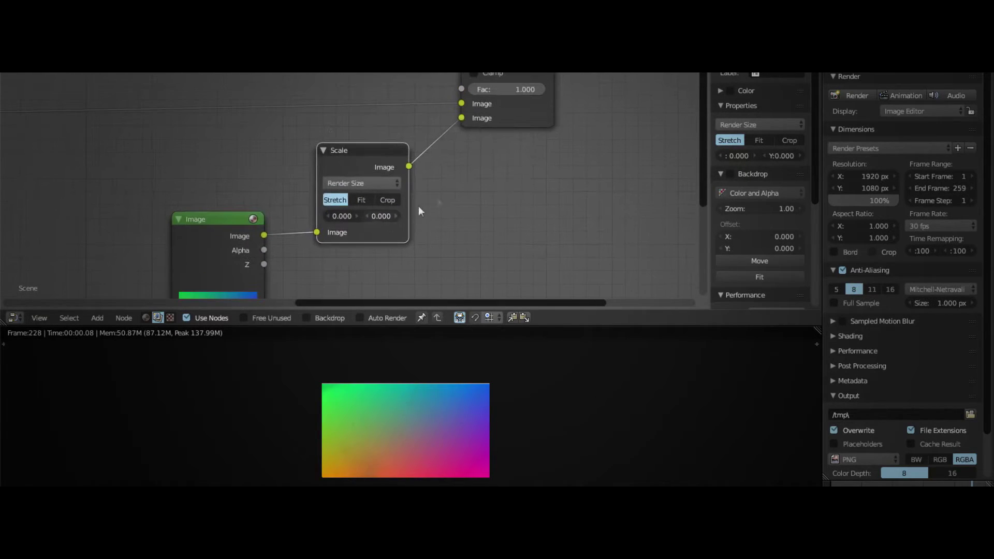
middle_drag(536, 160, 470, 208)
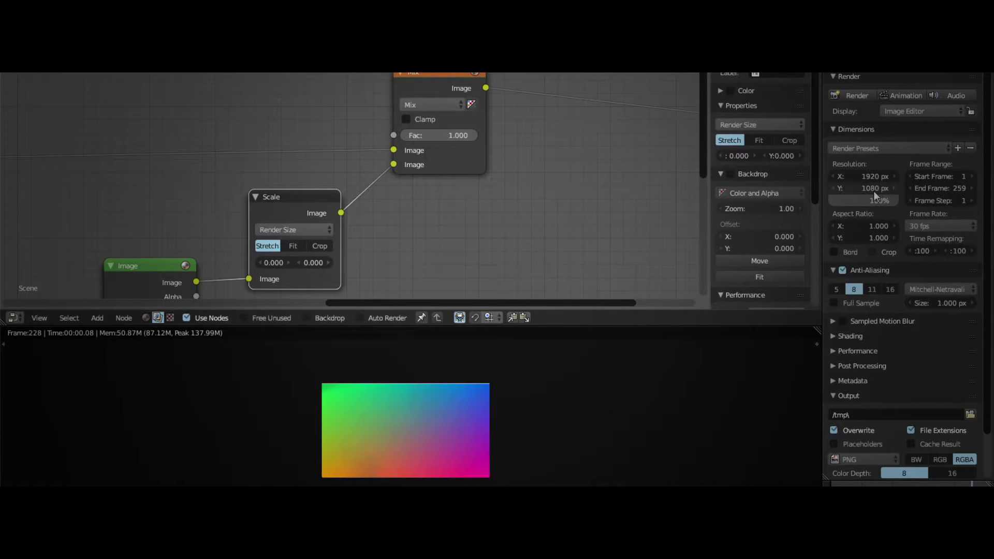
Review the node chain from the background and logo images through Alpha Over and Mix to the Composite node.
scroll(414, 225, down, 2)
middle_drag(412, 212, 518, 269)
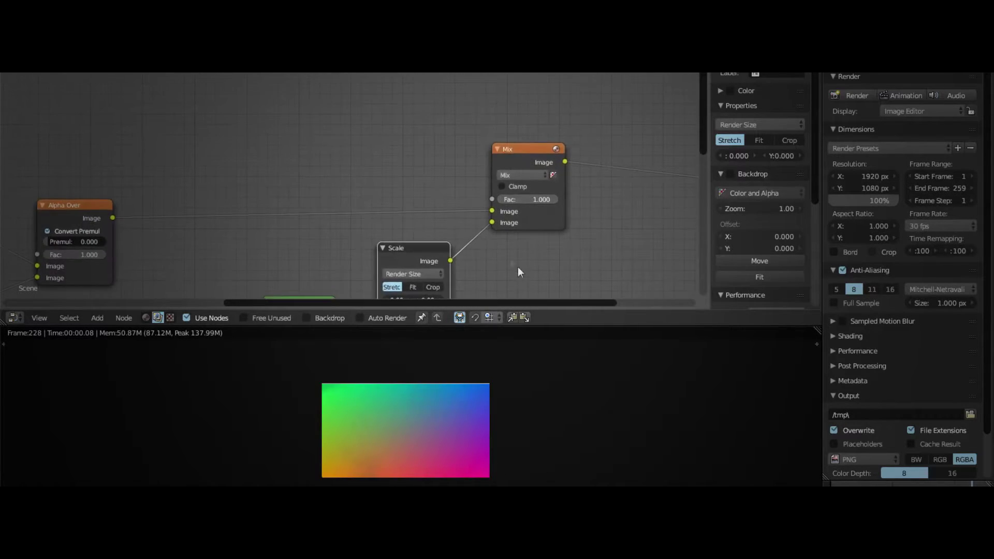
scroll(516, 274, down, 3)
scroll(466, 251, down, 1)
scroll(489, 228, up, 4)
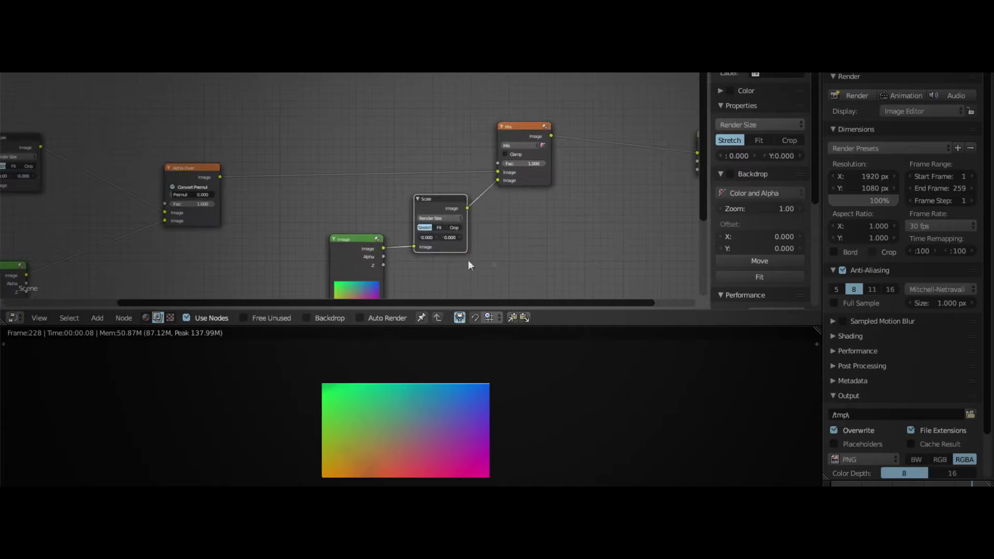
scroll(440, 252, down, 7)
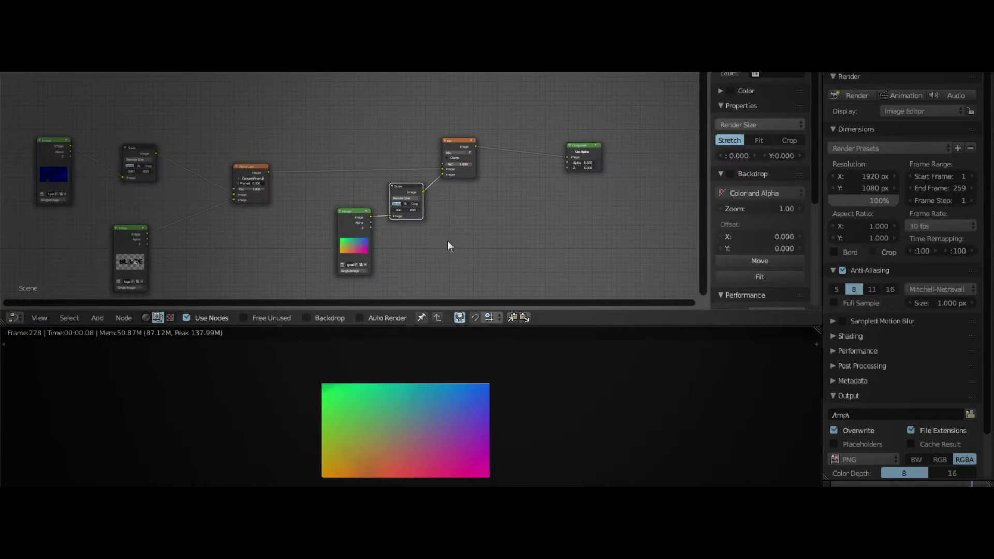
middle_drag(480, 207, 577, 258)
scroll(481, 230, up, 2)
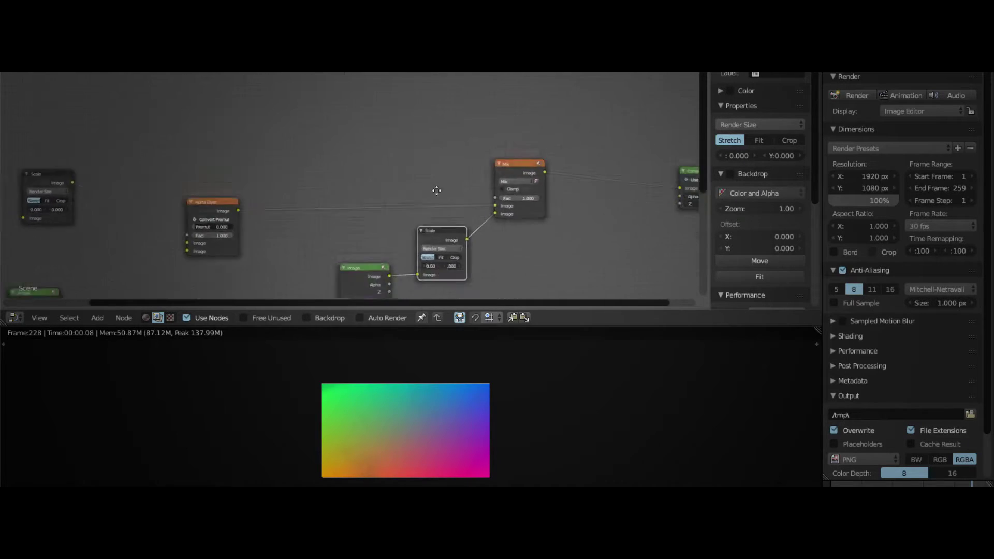
Set the Mix node's blend type to Color.
middle_drag(437, 186, 208, 104)
scroll(341, 176, up, 2)
middle_drag(334, 176, 479, 251)
scroll(207, 224, down, 3)
scroll(395, 242, up, 4)
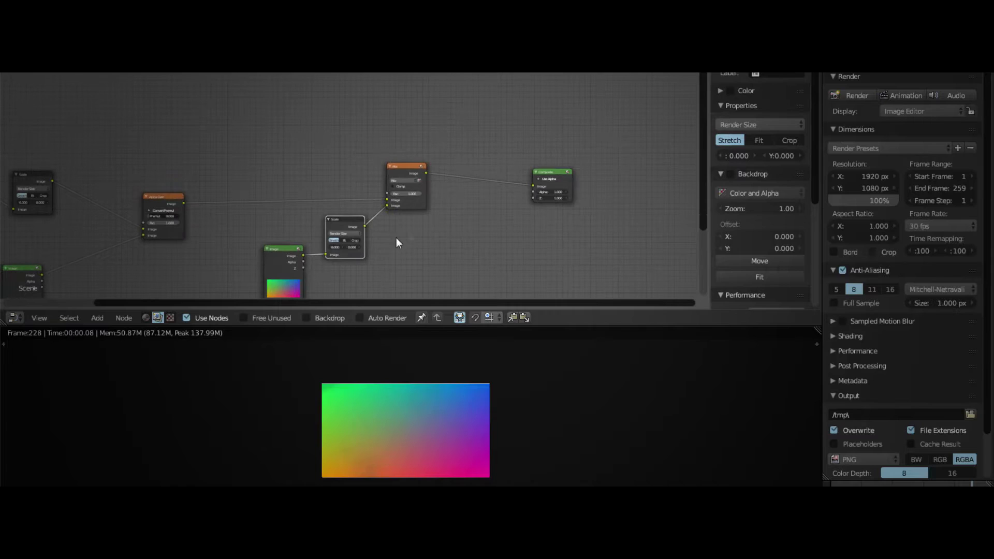
click(470, 199)
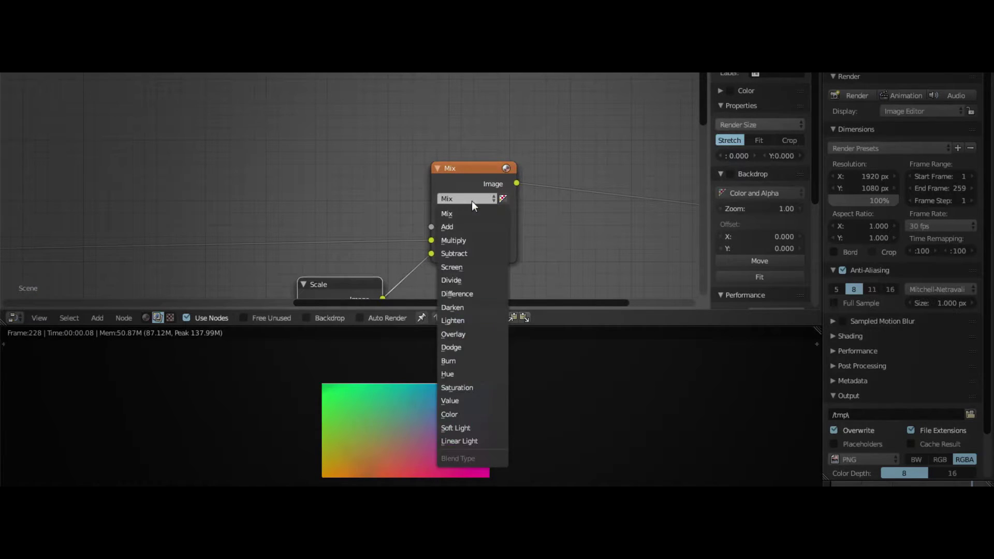
click(465, 418)
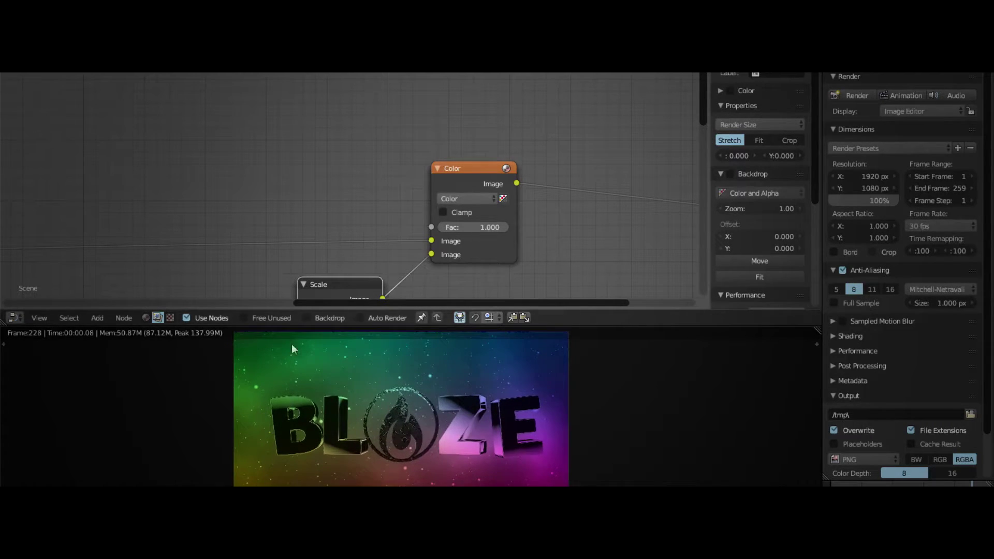
Inspect the color-blended logo preview and trace the background, logo and gradient image nodes feeding it.
scroll(372, 466, down, 1)
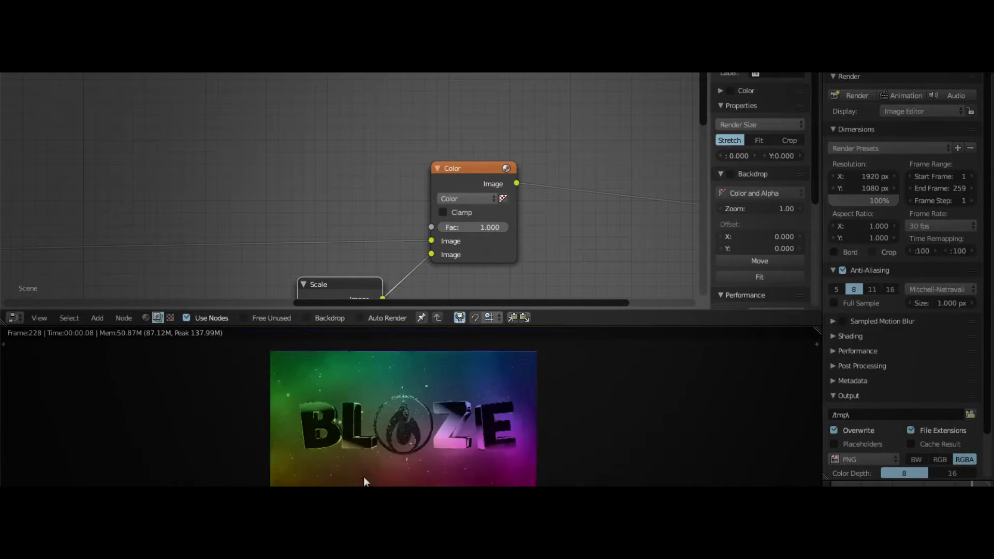
scroll(371, 239, down, 2)
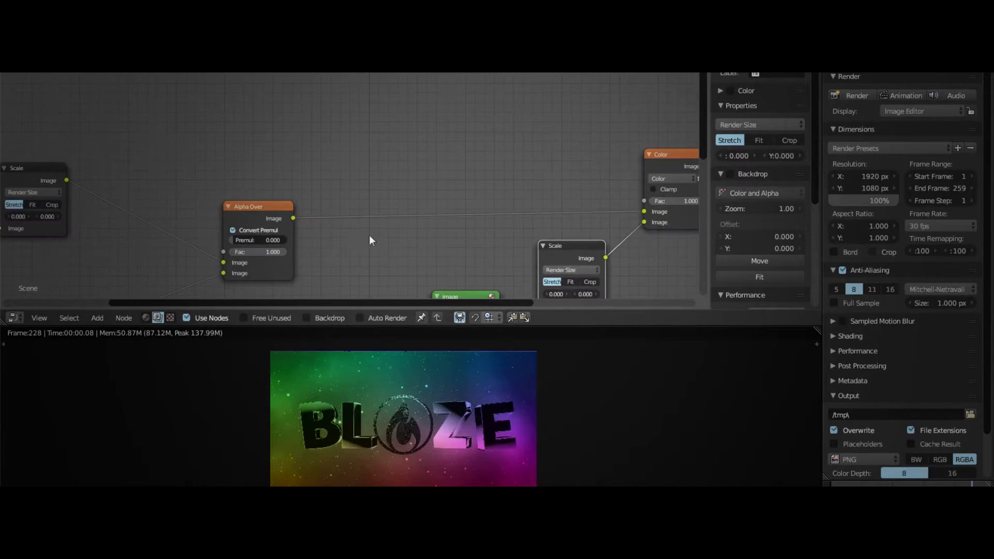
scroll(231, 235, down, 1)
middle_drag(231, 235, 410, 196)
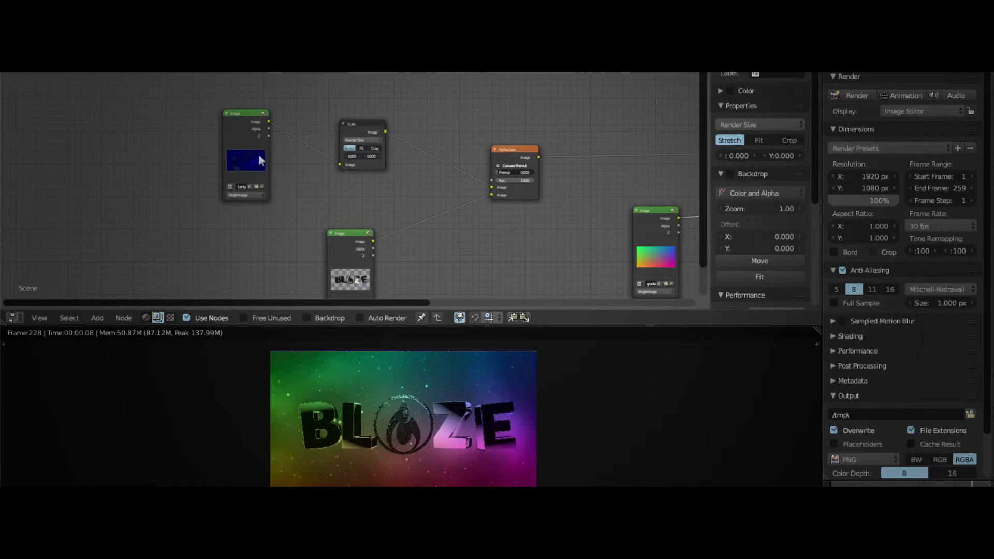
scroll(272, 179, down, 2)
scroll(271, 182, up, 2)
middle_drag(426, 264, 404, 217)
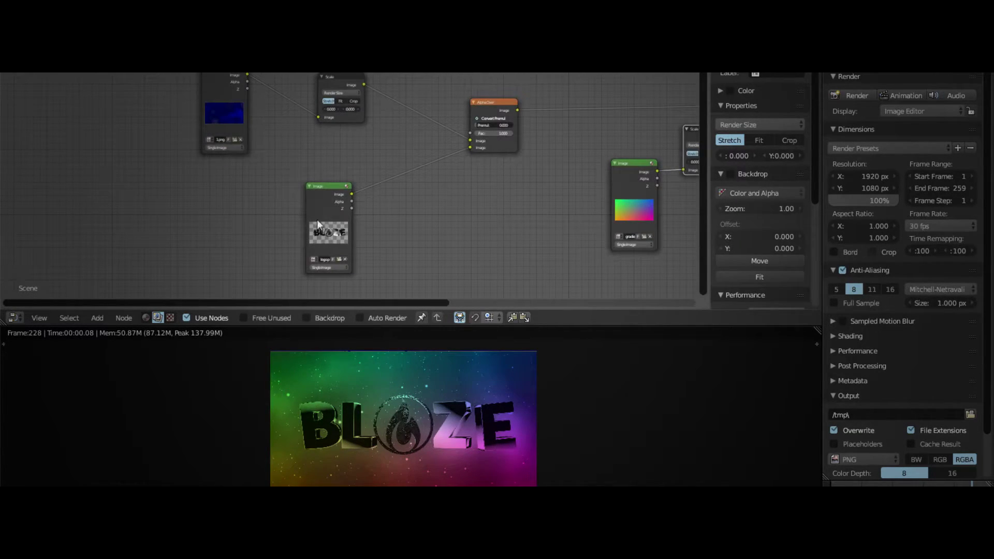
middle_drag(543, 158, 139, 191)
middle_drag(461, 175, 486, 246)
scroll(487, 196, up, 5)
Try the Overlay blend type on the color blend node and inspect the logo in the preview.
click(416, 193)
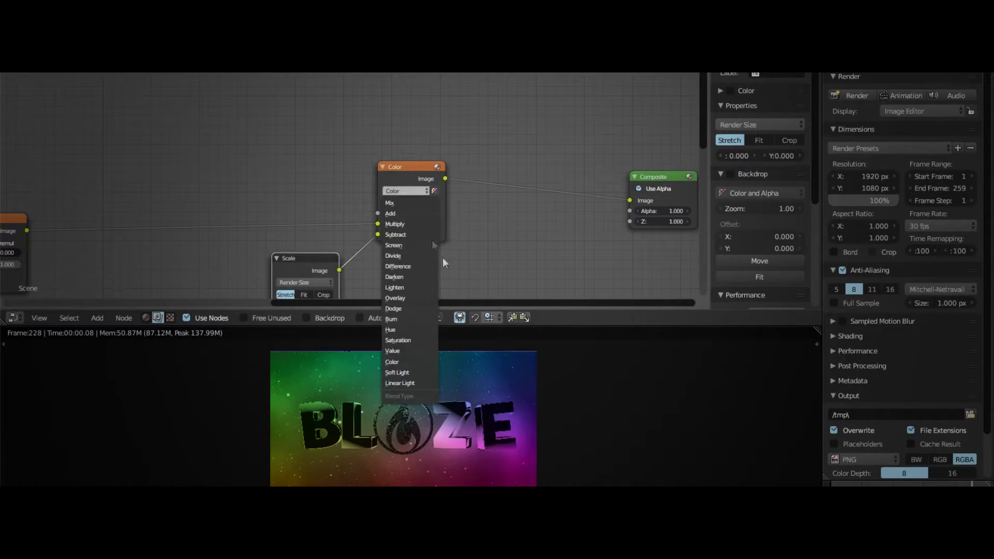
click(402, 301)
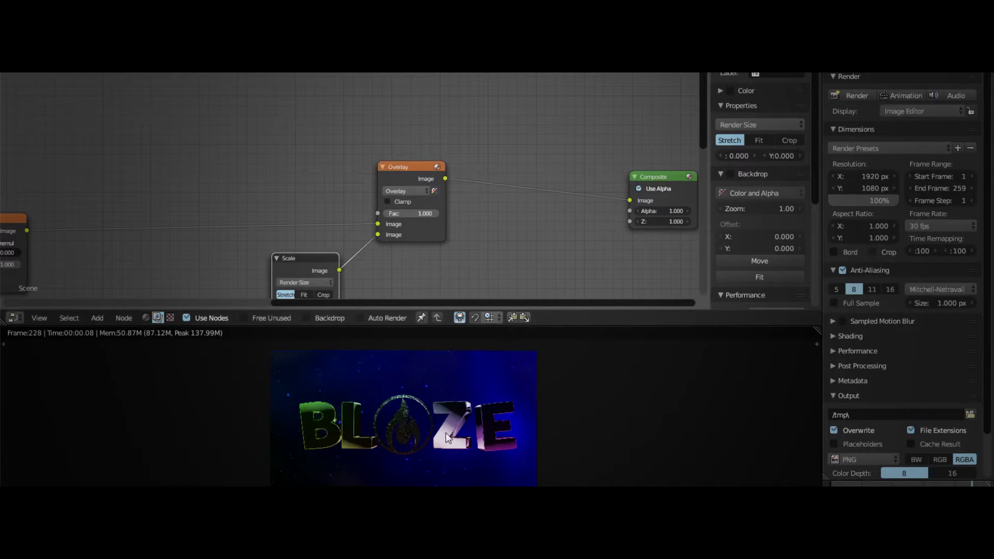
scroll(370, 371, up, 2)
scroll(445, 403, down, 2)
scroll(445, 403, up, 2)
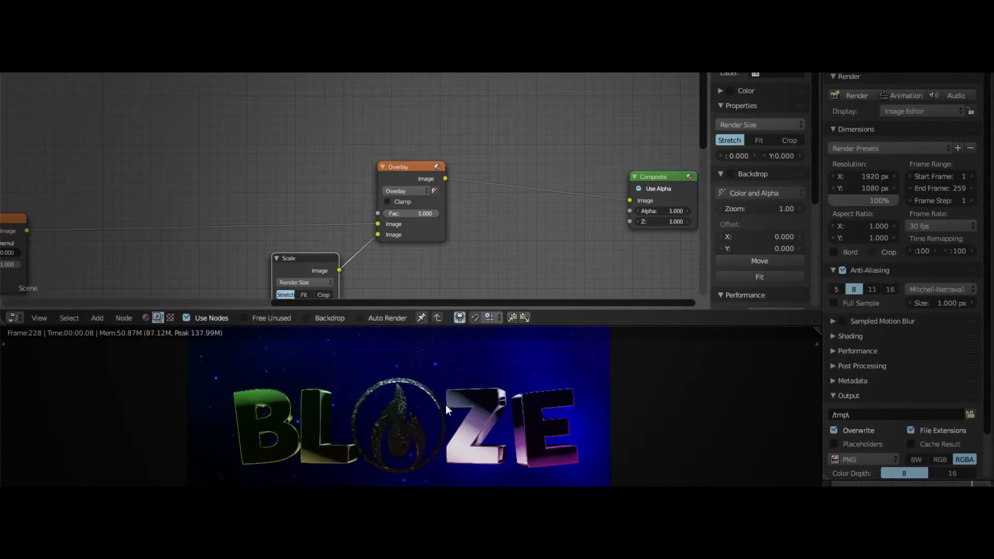
scroll(440, 409, down, 1)
scroll(370, 427, down, 1)
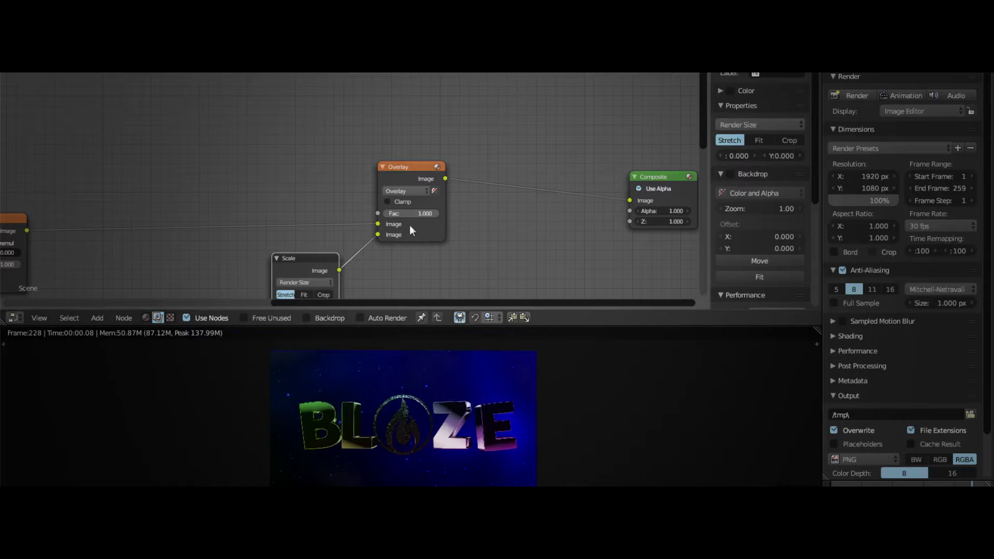
Try the Screen blend type on the blend node and vary its factor.
click(410, 191)
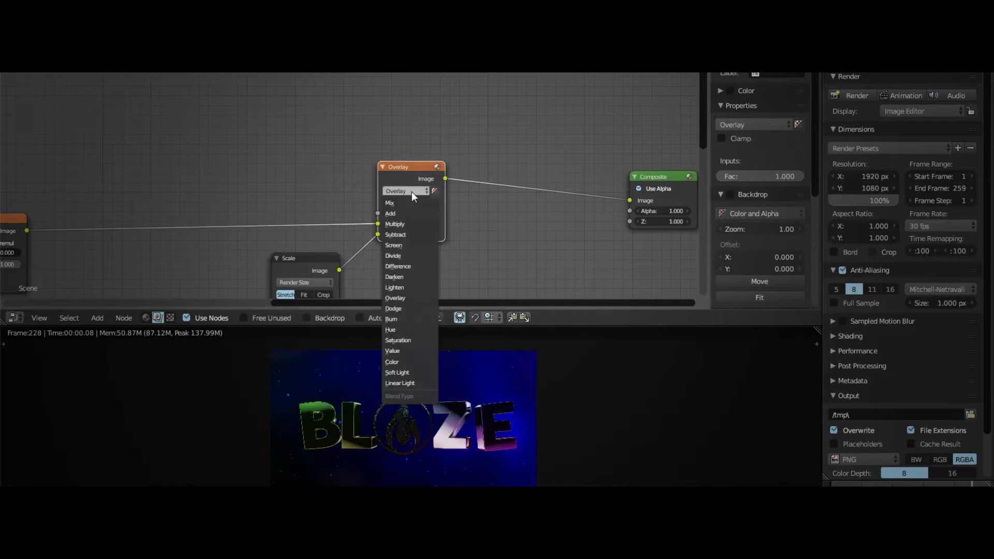
click(415, 248)
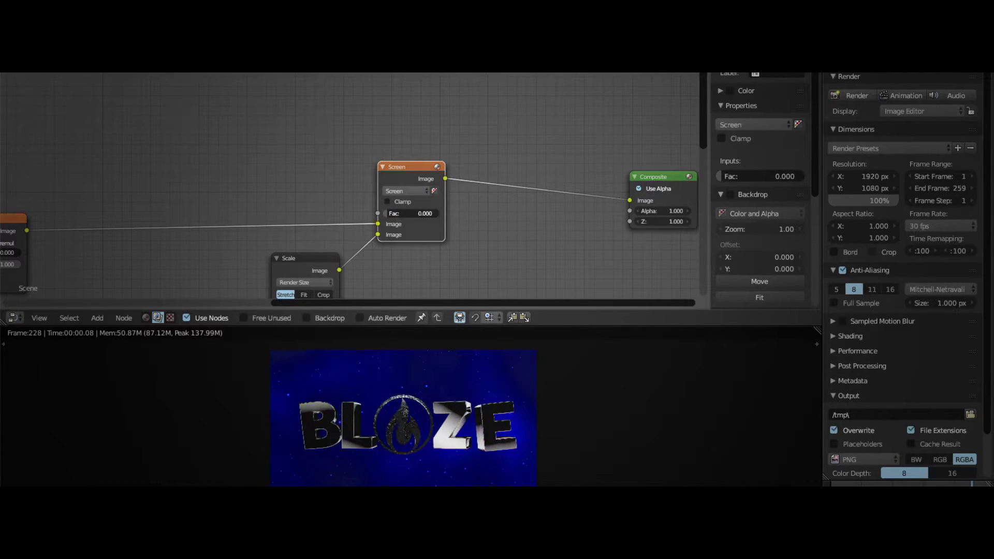
drag(410, 213, 414, 213)
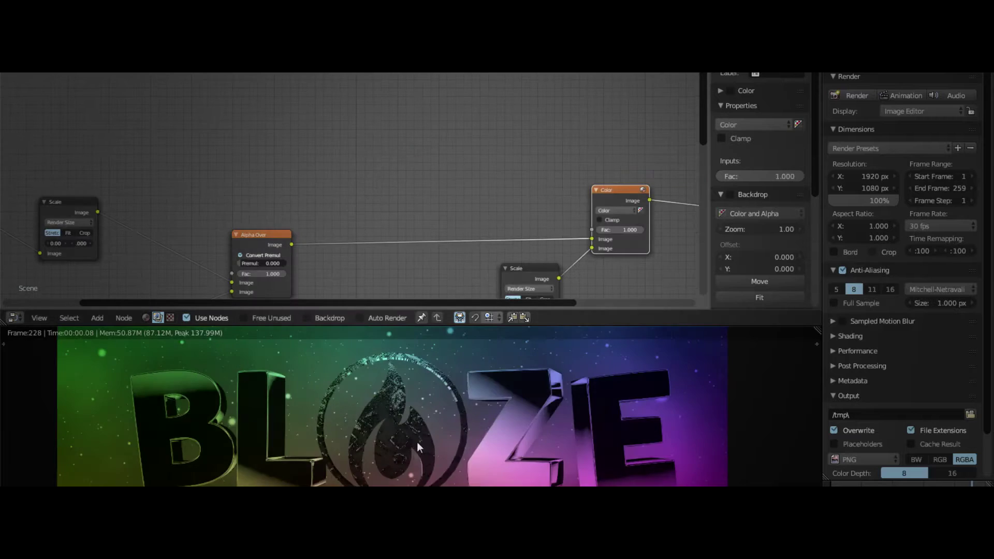
Examine the flame logo closely in the preview and review the nodes between the background image and Alpha Over.
scroll(417, 442, up, 8)
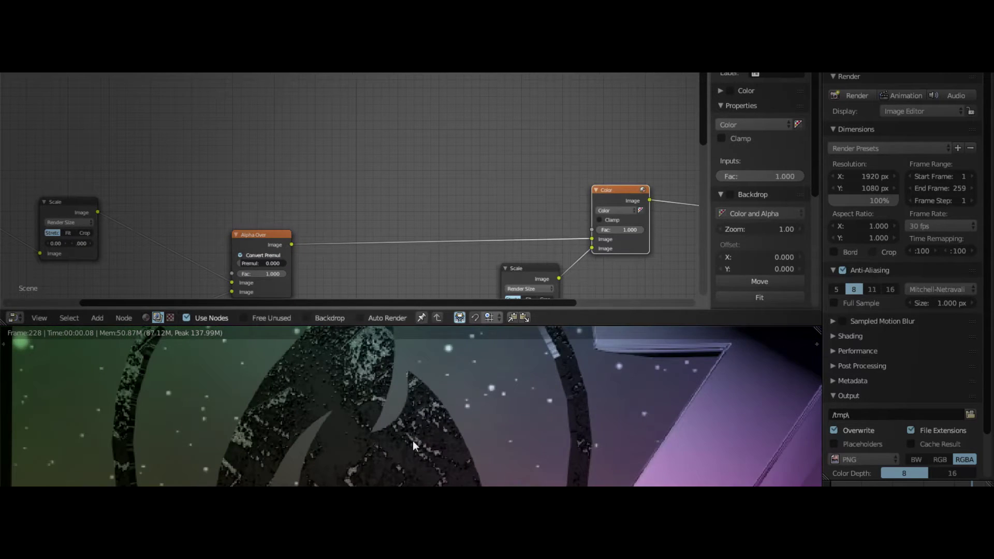
scroll(412, 440, down, 8)
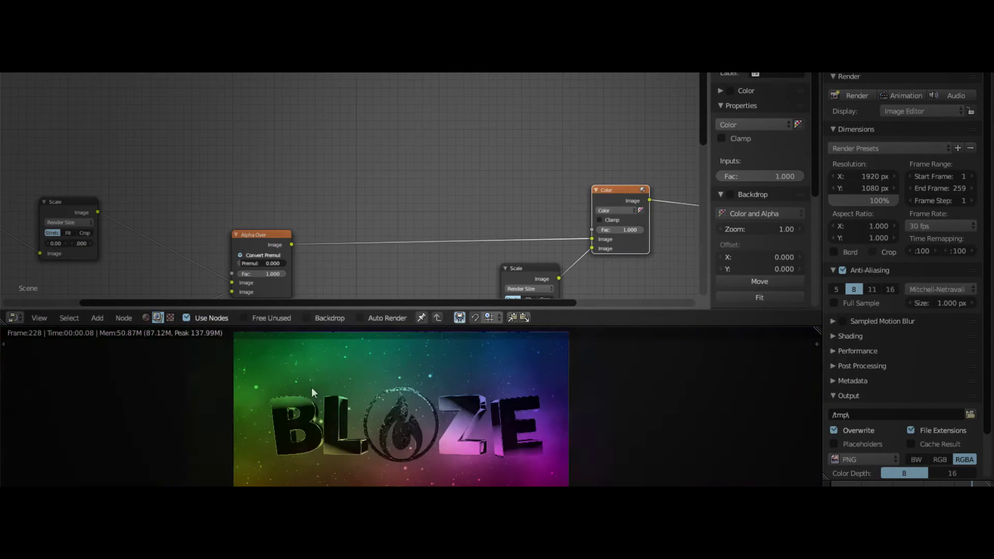
scroll(454, 432, up, 3)
middle_drag(150, 257, 547, 236)
scroll(364, 260, down, 5)
scroll(499, 191, up, 3)
scroll(499, 193, up, 2)
middle_drag(499, 193, 281, 161)
Insert a Filter node set to Soften between the background's Scale node and Alpha Over, and duplicate it.
key(shift+a)
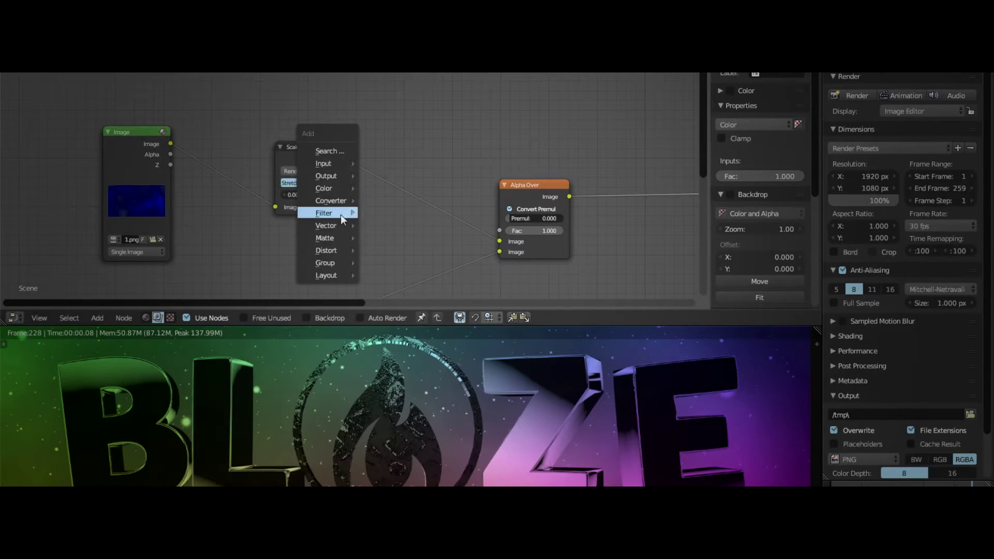
mouse_move(341, 214)
click(392, 267)
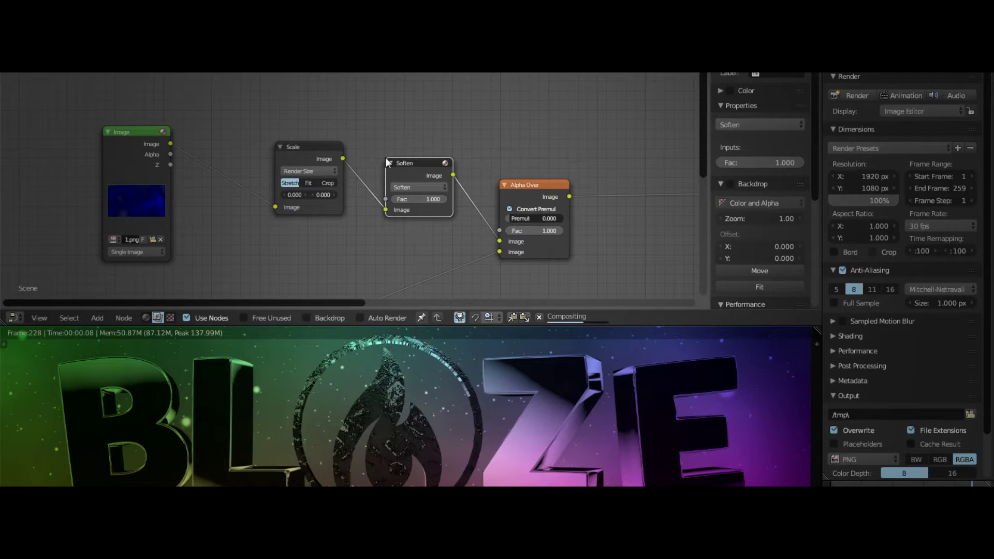
key(shift+d)
Add a Filter node set to Soften beside Alpha Over, on the side facing the Color blend node.
scroll(385, 170, down, 3)
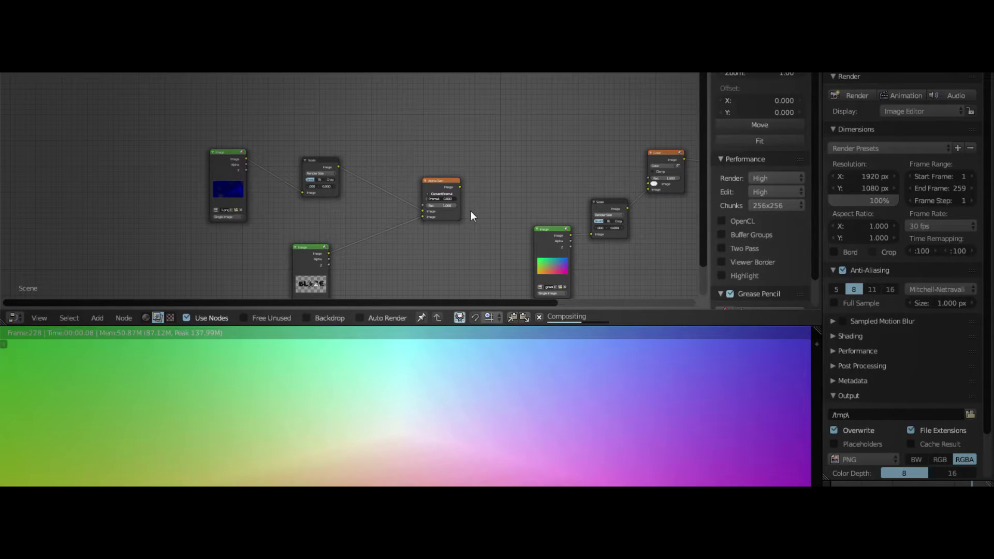
key(shift+a)
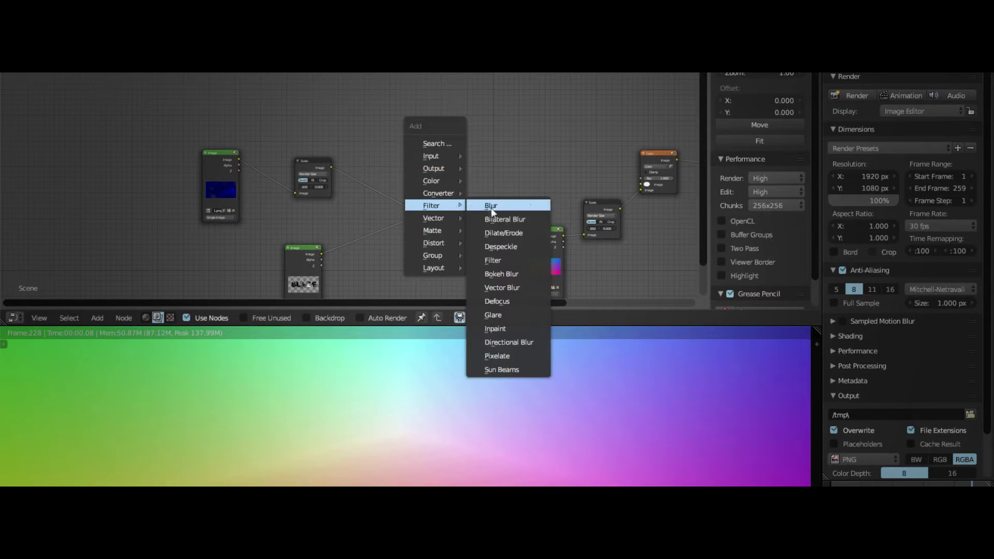
click(506, 259)
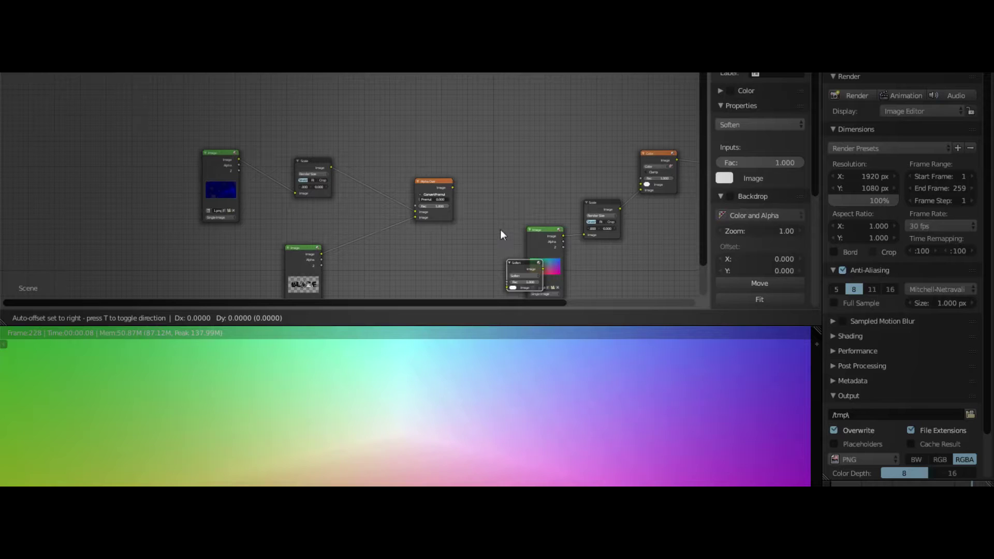
click(476, 143)
scroll(614, 262, up, 8)
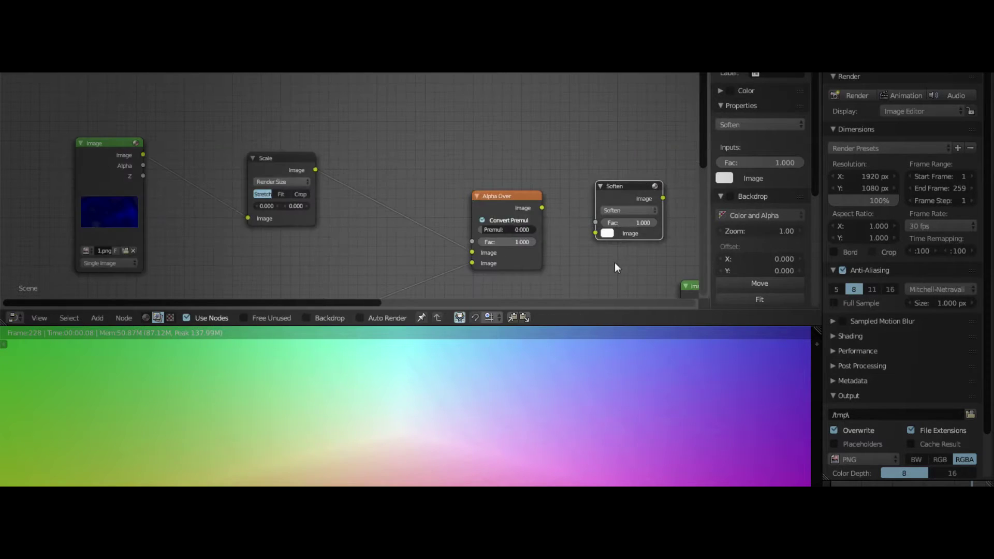
Link Alpha Over's Image output into the Soften node and Soften's Image output into the Color node's first Image input.
middle_drag(605, 262, 262, 230)
drag(345, 169, 602, 177)
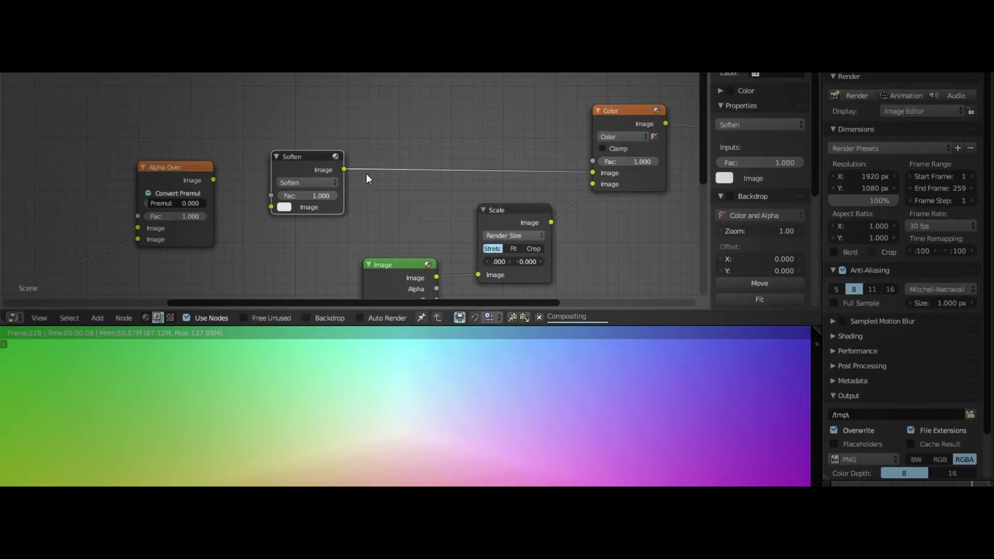
drag(271, 207, 213, 179)
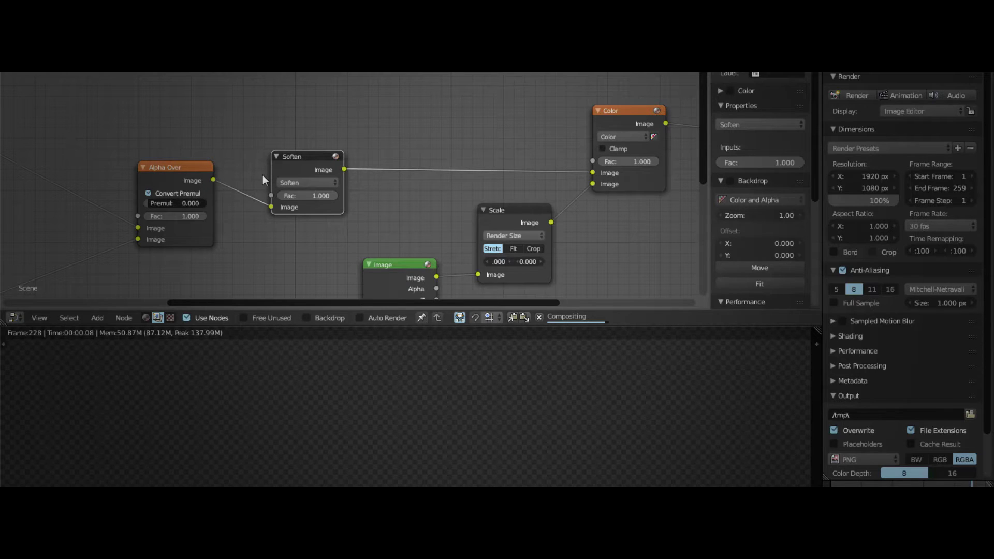
scroll(262, 175, down, 3)
Examine the softened composite in the preview, checking the letter edges, flame emblem texture and background particles.
scroll(400, 405, down, 6)
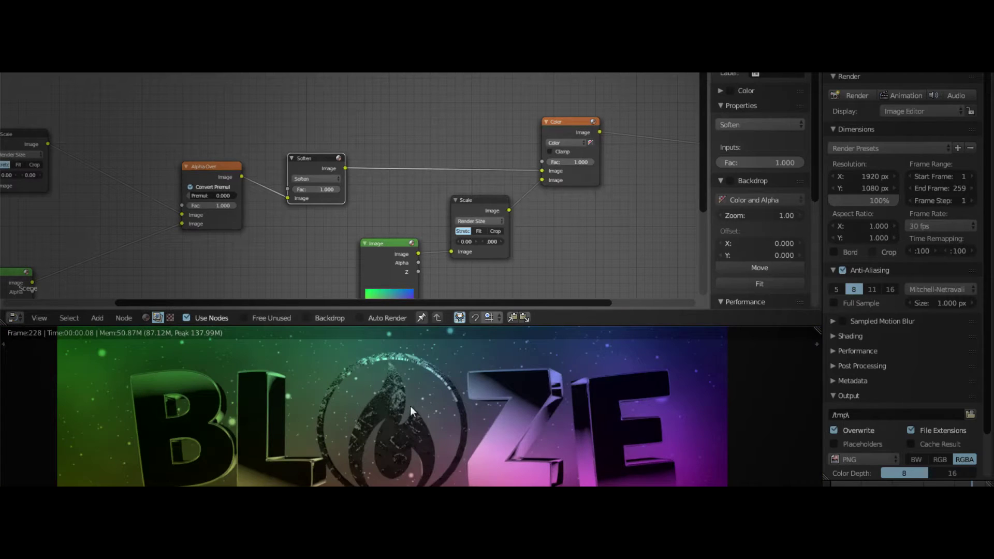
scroll(409, 419, down, 2)
scroll(383, 427, up, 4)
scroll(363, 460, down, 2)
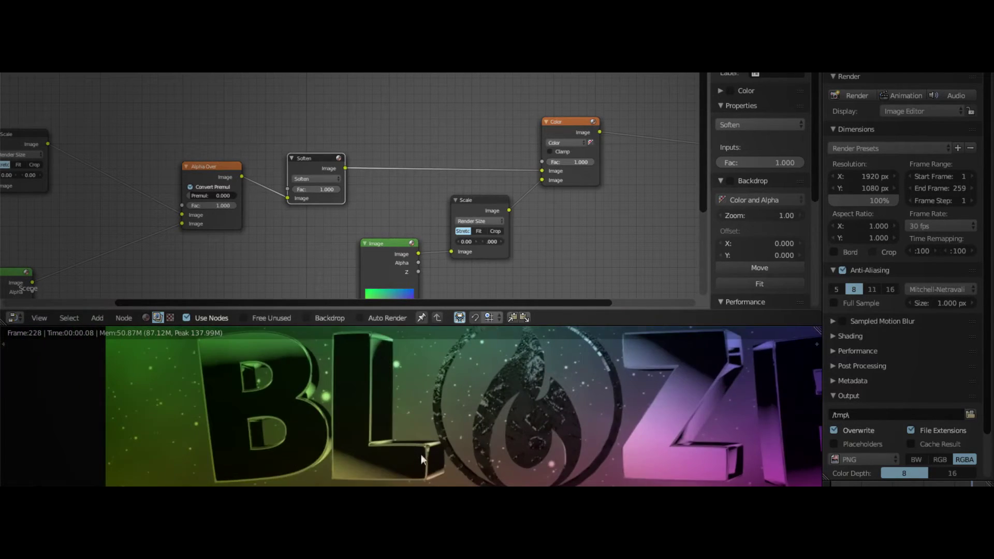
scroll(422, 454, up, 8)
scroll(403, 446, down, 8)
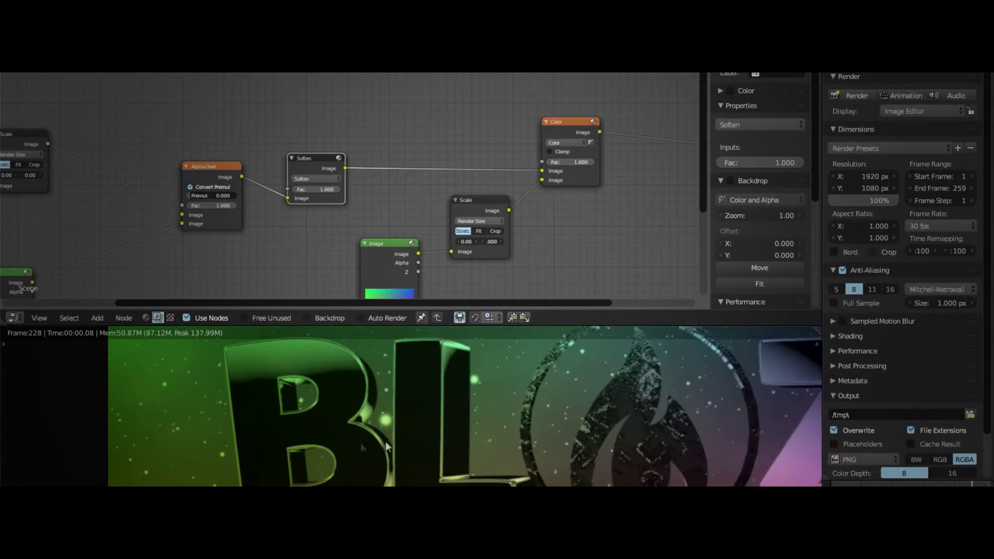
middle_drag(385, 441, 186, 449)
middle_drag(699, 455, 606, 473)
scroll(370, 408, up, 5)
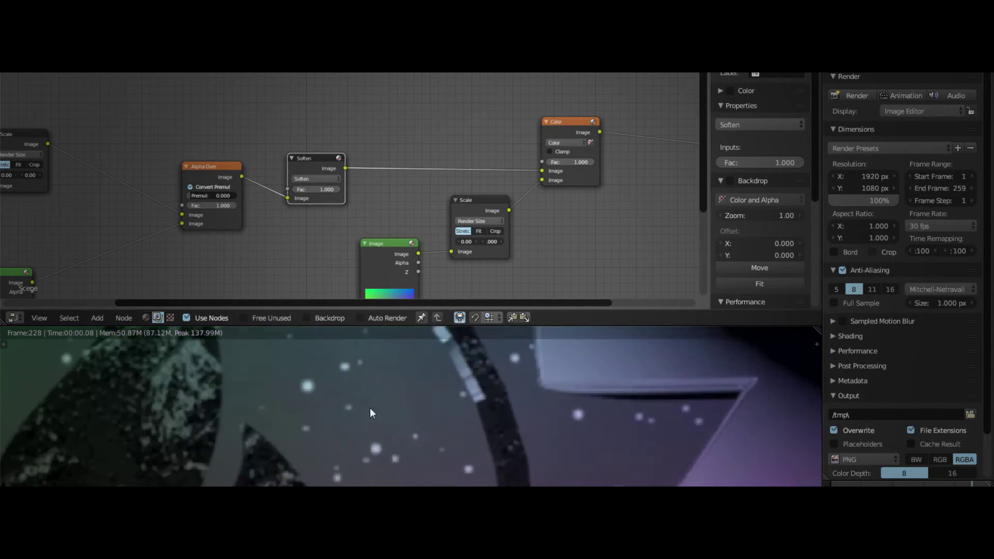
scroll(530, 440, down, 3)
middle_drag(530, 439, 528, 477)
scroll(553, 404, up, 1)
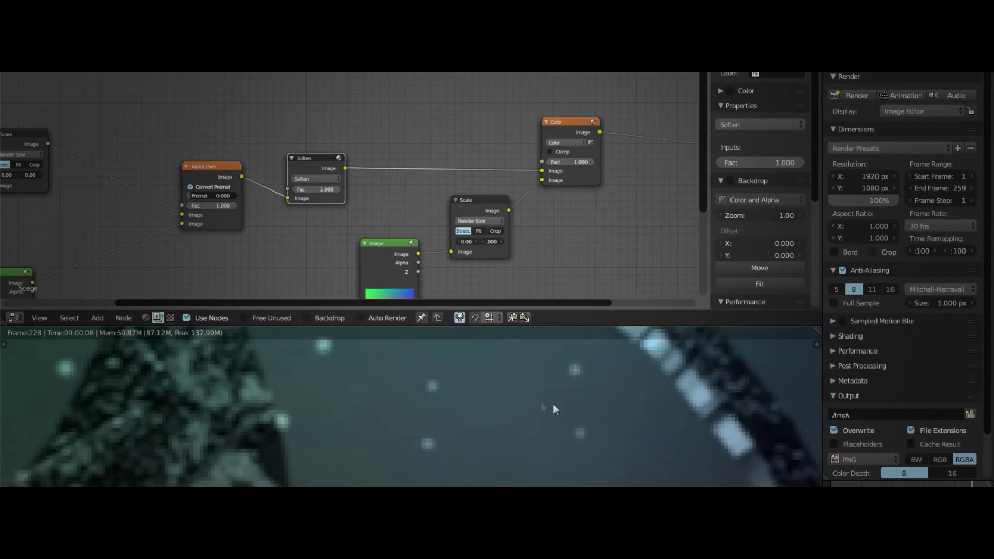
scroll(376, 470, down, 4)
scroll(383, 451, up, 5)
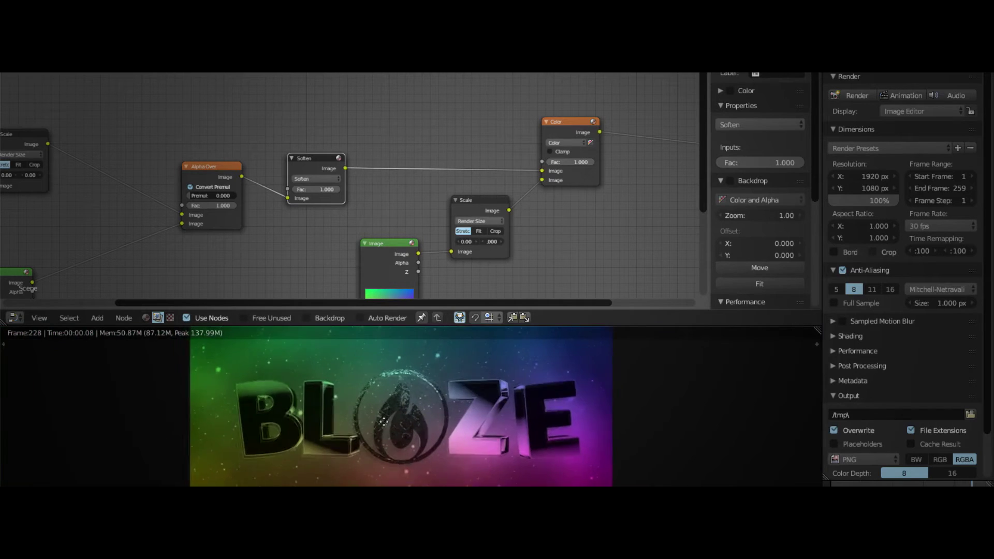
scroll(317, 176, up, 1)
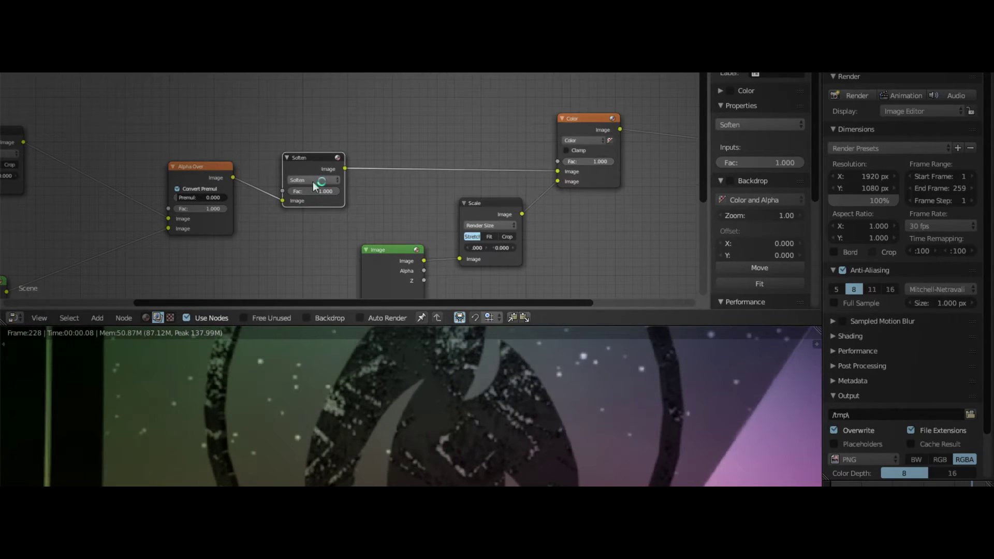
Set the Soften node's Fac to 0 and back to 1 to compare the composite without and with the softening.
click(314, 180)
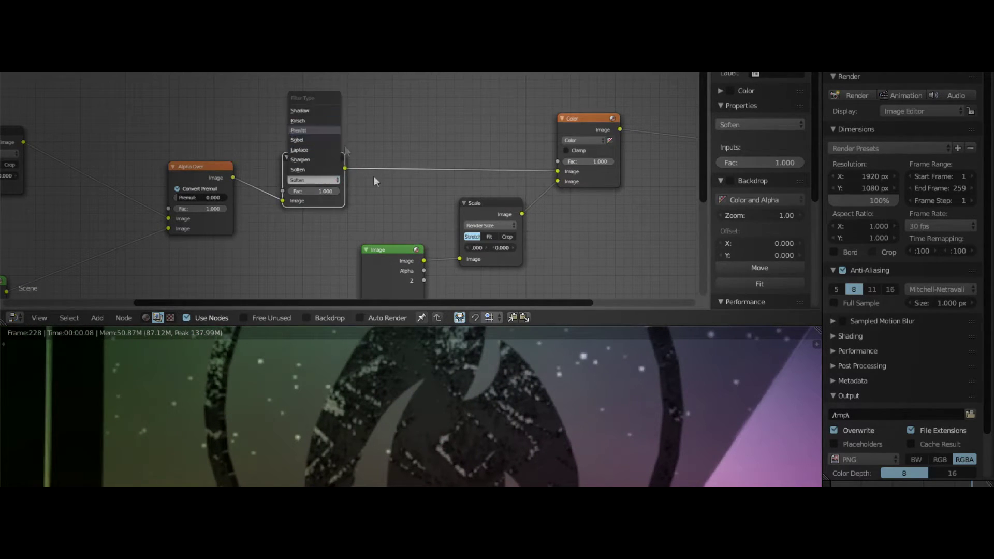
drag(337, 191, 318, 194)
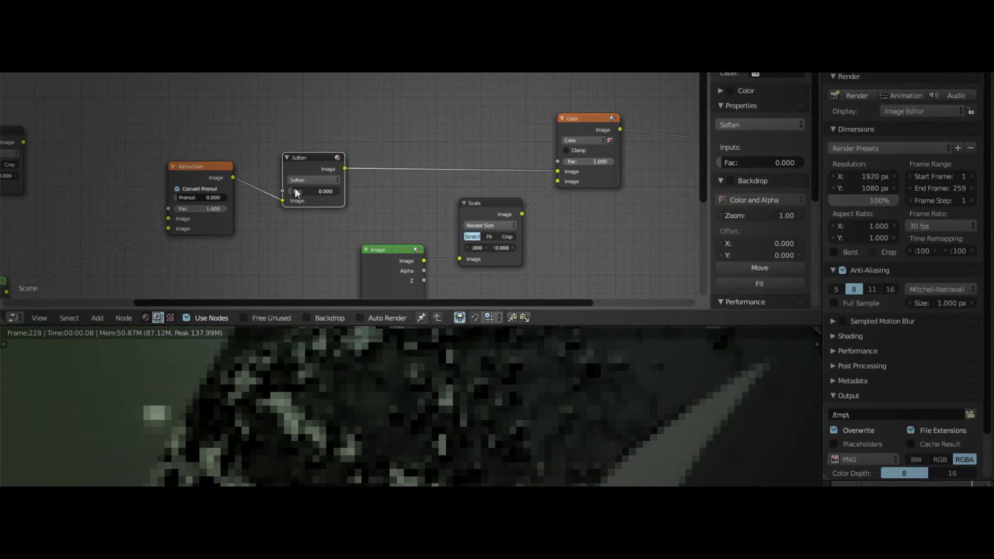
drag(296, 191, 340, 191)
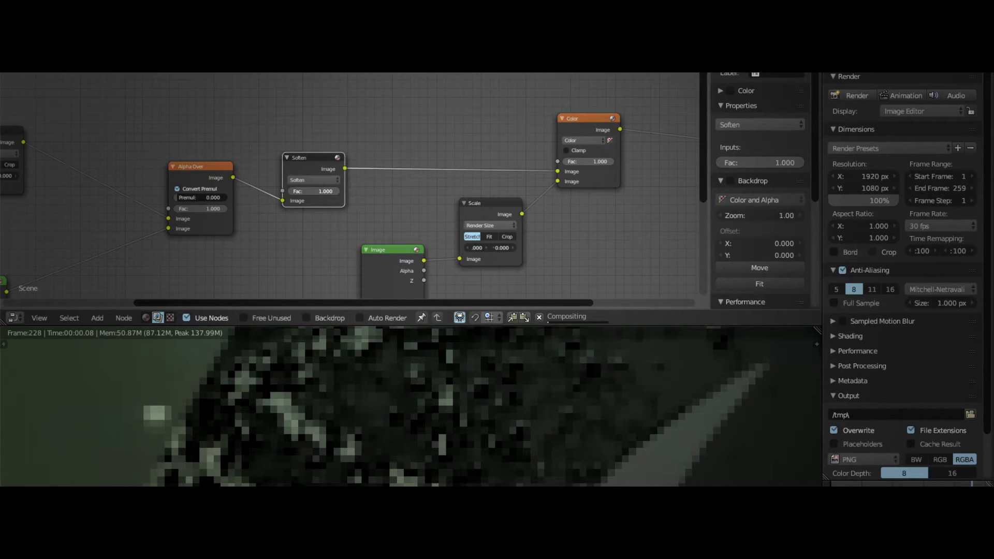
scroll(430, 446, down, 6)
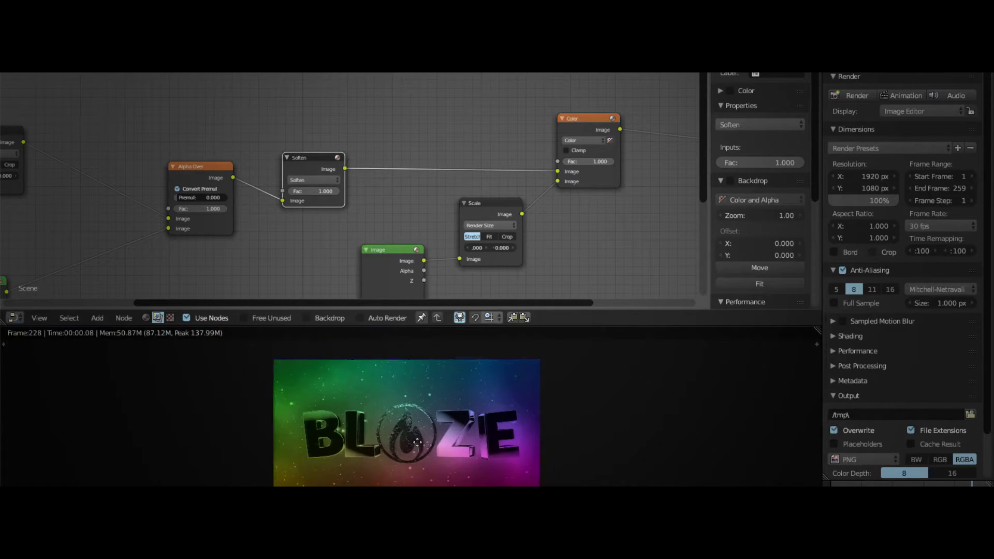
middle_drag(429, 445, 414, 435)
Examine the node chain from Alpha Over through the Color blend to Composite, along with the gradient-colored preview.
middle_drag(493, 201, 311, 150)
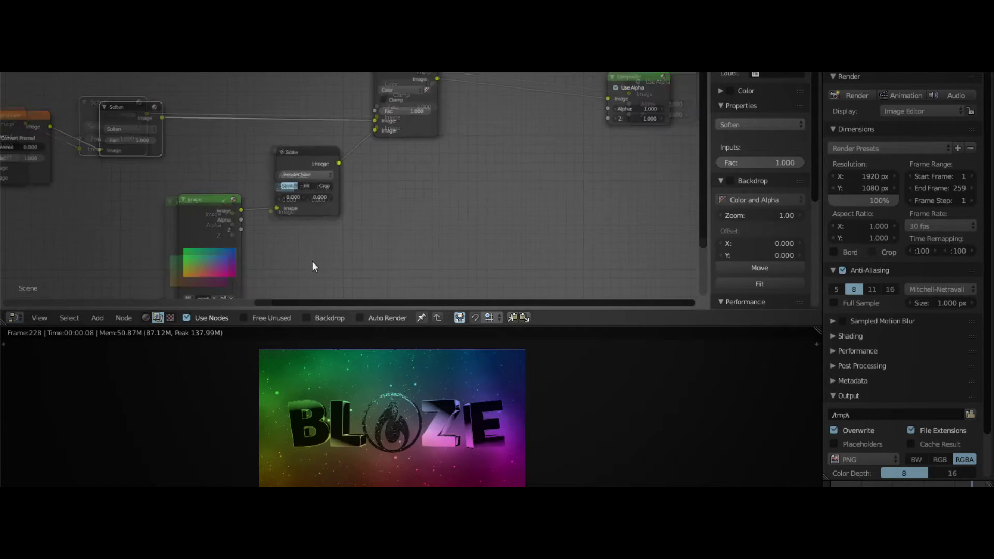
middle_drag(310, 261, 281, 248)
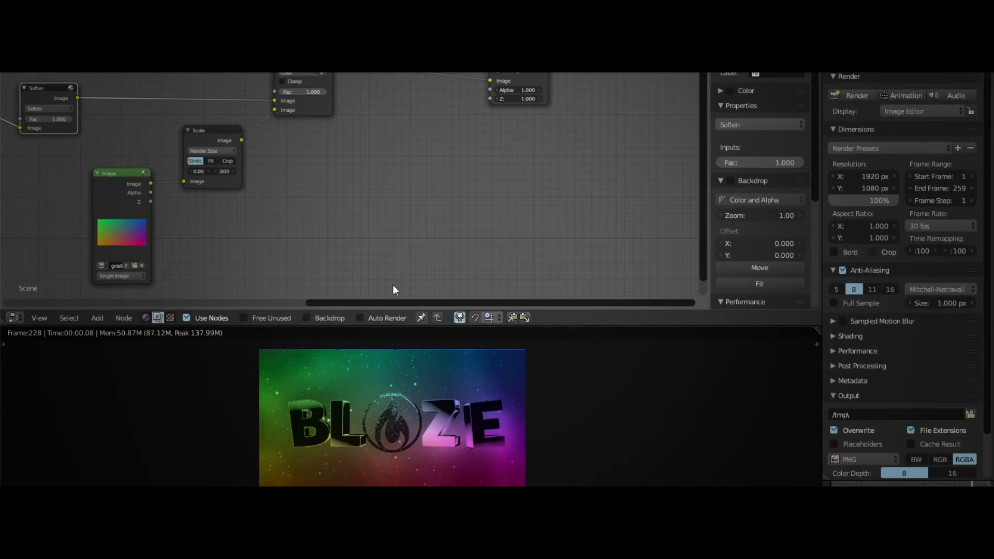
middle_drag(395, 151, 519, 218)
scroll(415, 222, down, 3)
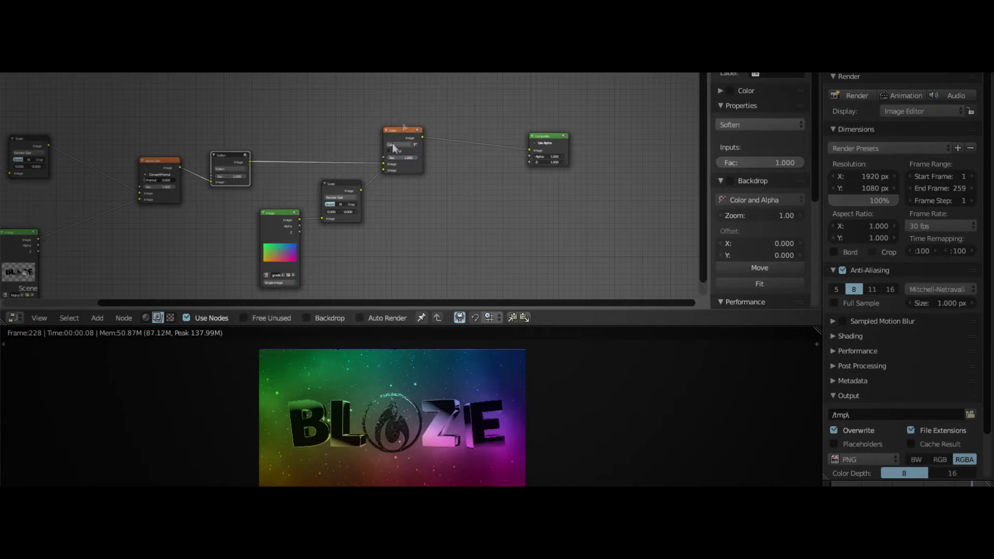
scroll(413, 421, up, 1)
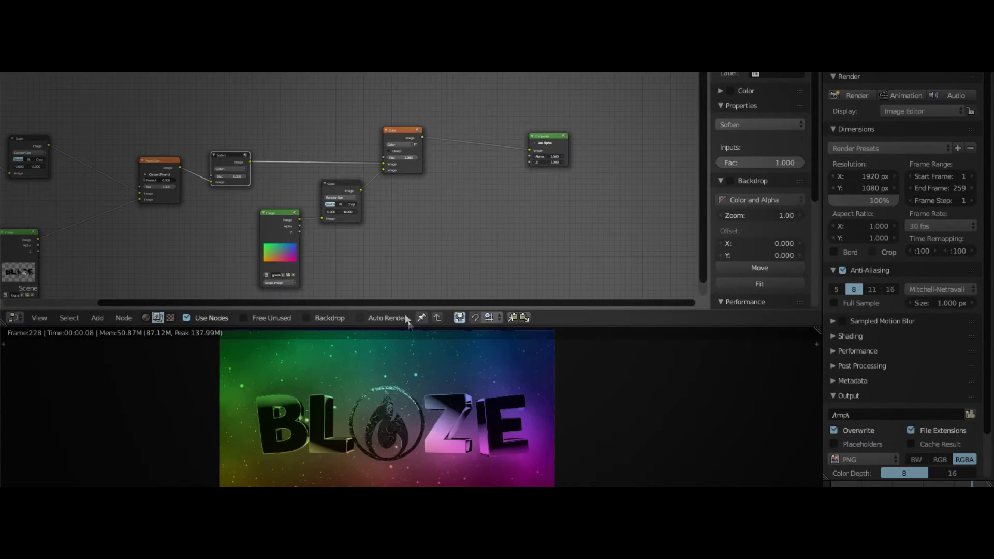
scroll(364, 224, down, 4)
scroll(358, 384, down, 3)
scroll(352, 245, up, 3)
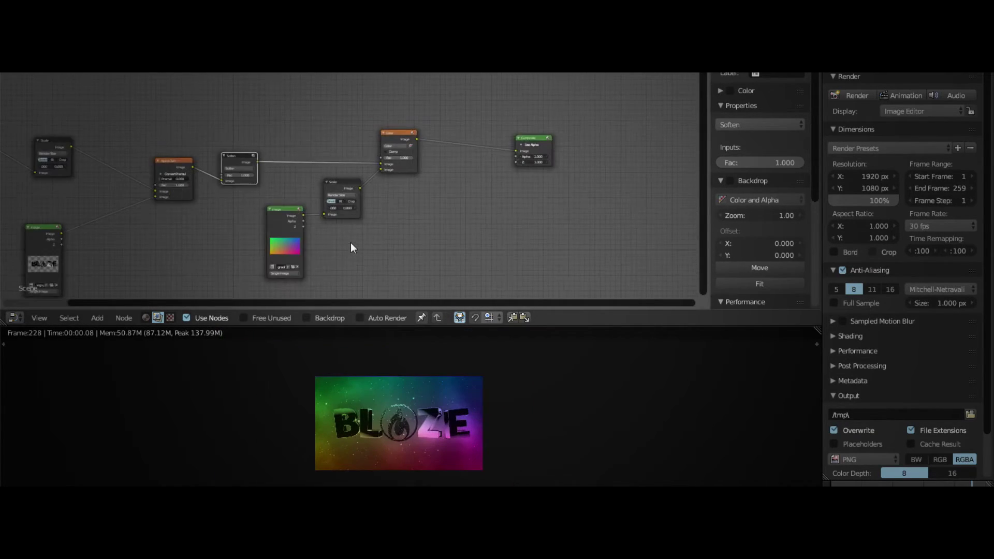
scroll(349, 254, up, 1)
scroll(452, 210, up, 1)
scroll(539, 160, up, 1)
scroll(475, 209, up, 1)
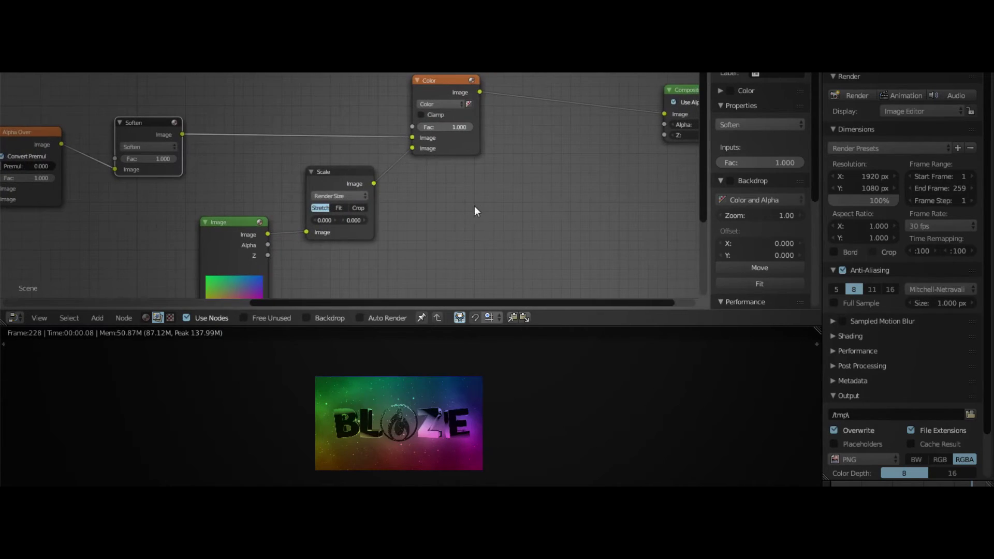
Animate the Color node's Fac with keyframes, advancing the timeline to the keyframe with value 1.
scroll(480, 342, up, 5)
scroll(459, 433, down, 3)
middle_drag(520, 173, 482, 235)
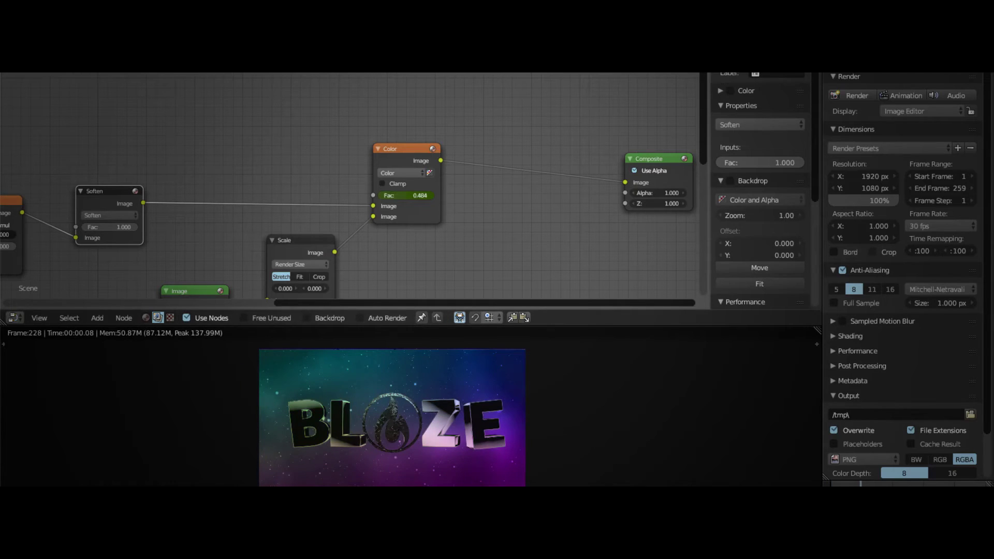
key(Right)
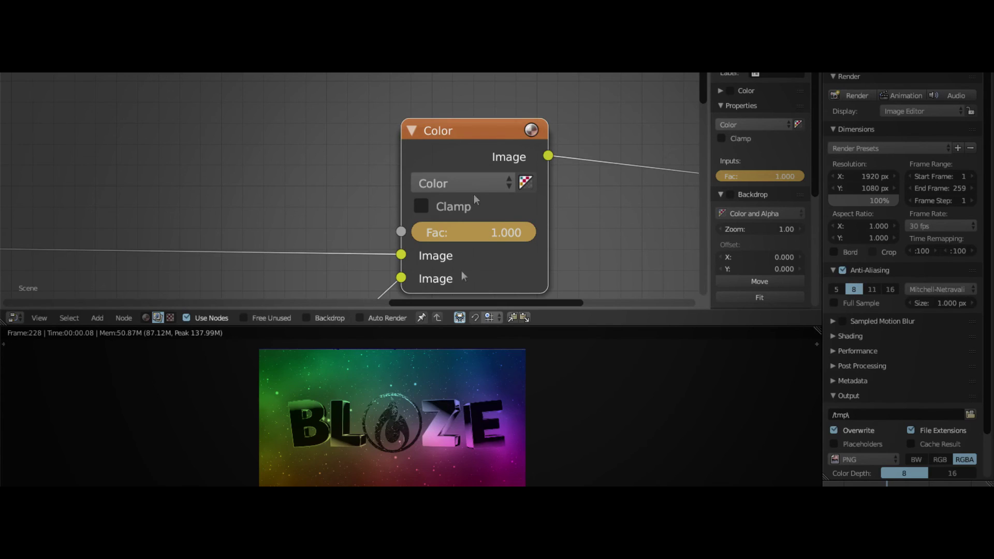
scroll(473, 197, down, 5)
scroll(473, 210, down, 5)
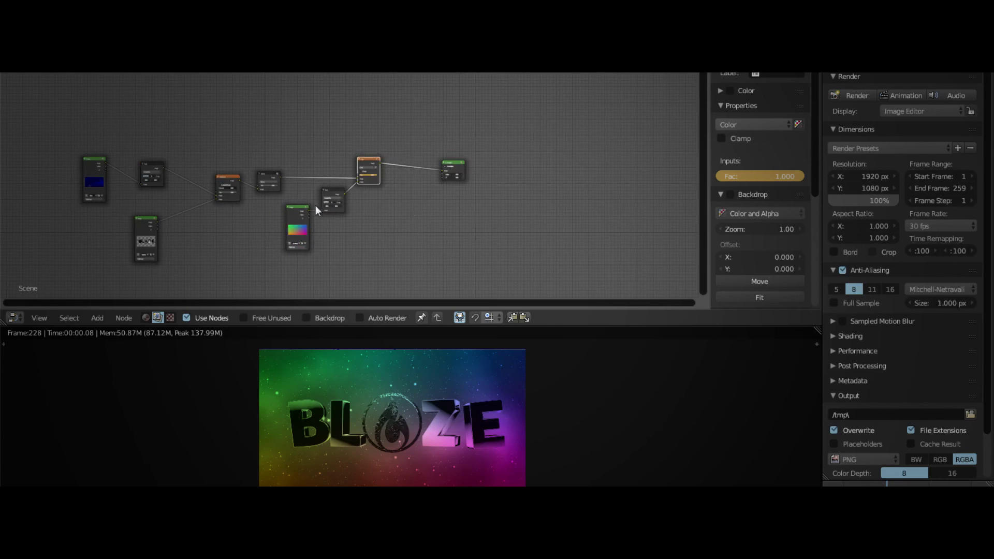
middle_drag(315, 205, 389, 201)
scroll(477, 199, up, 3)
scroll(435, 173, down, 4)
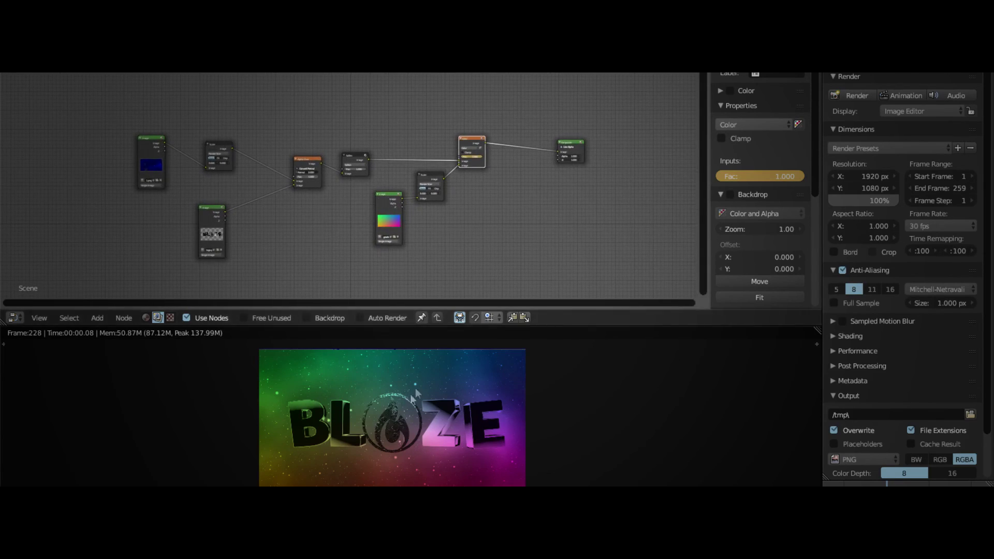